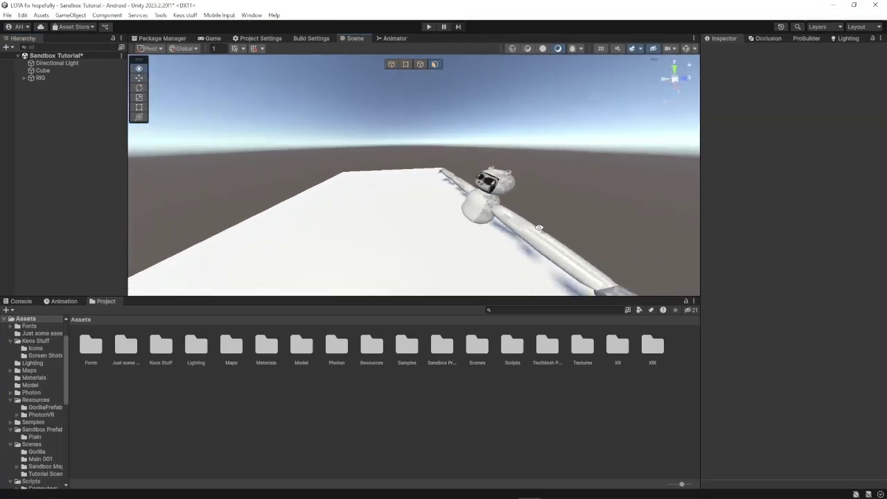
pyautogui.press('w')
pyautogui.moveTo(554, 211); pyautogui.dragTo(360, 137, button='right')
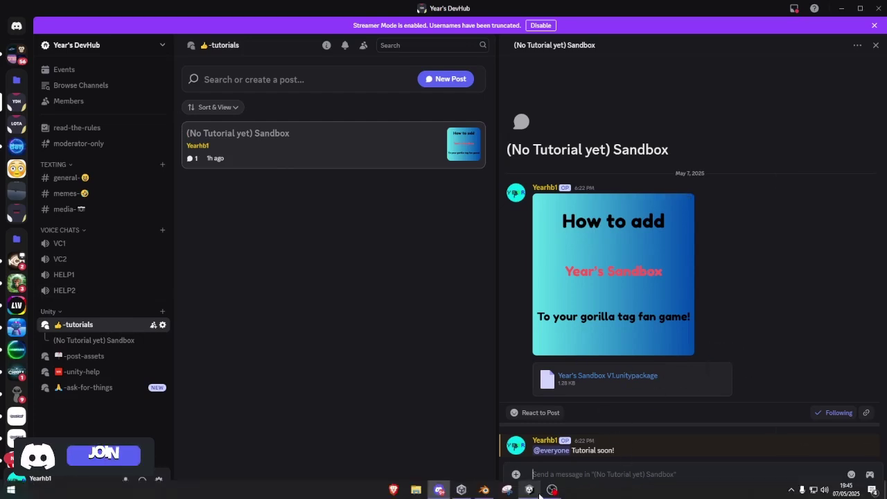
# Switch to the Unity project and open the SandBox folder inside Scripts
pyautogui.click(530, 490)
pyautogui.doubleClick(198, 350)
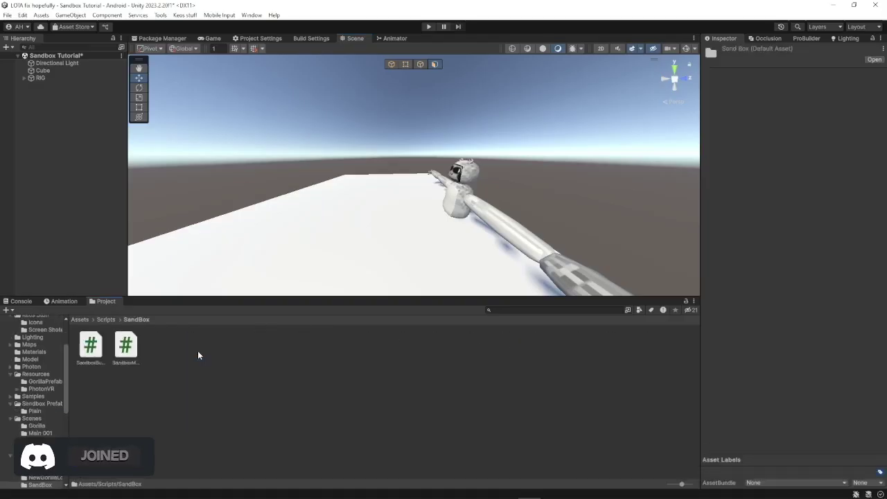
# Create an empty object named SandboxManager and attach the SandboxManager script to it
pyautogui.rightClick(72, 188)
pyautogui.click(136, 317)
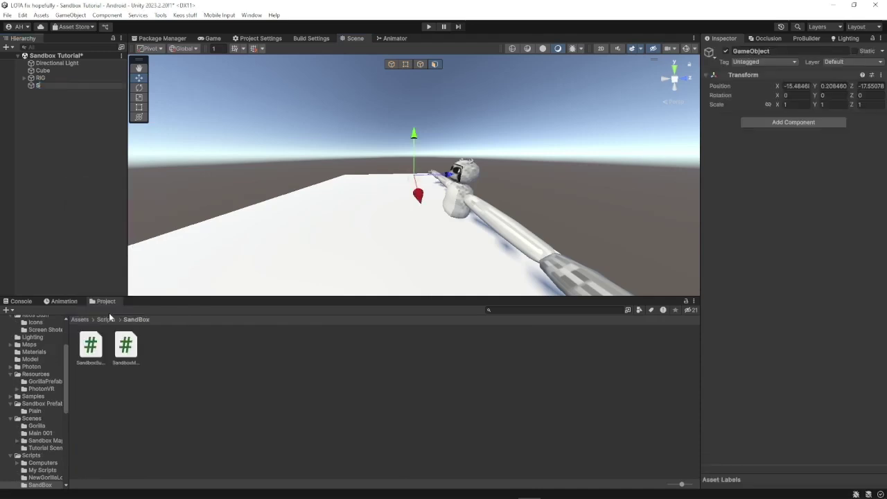
pyautogui.moveTo(125, 344); pyautogui.dragTo(793, 273)
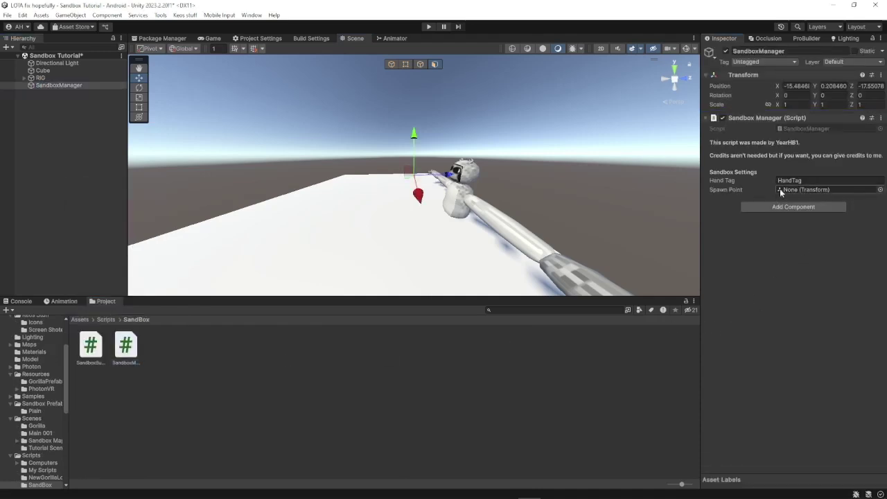
# Create another empty object and position it above the white platform, at about X -3.5, Y 4.2, Z -19.6
pyautogui.rightClick(72, 126)
pyautogui.click(90, 260)
pyautogui.moveTo(375, 208); pyautogui.dragTo(513, 187, button='right')
pyautogui.moveTo(509, 172); pyautogui.dragTo(371, 130)
pyautogui.moveTo(380, 167); pyautogui.dragTo(454, 168, button='right')
pyautogui.moveTo(458, 175); pyautogui.dragTo(531, 188)
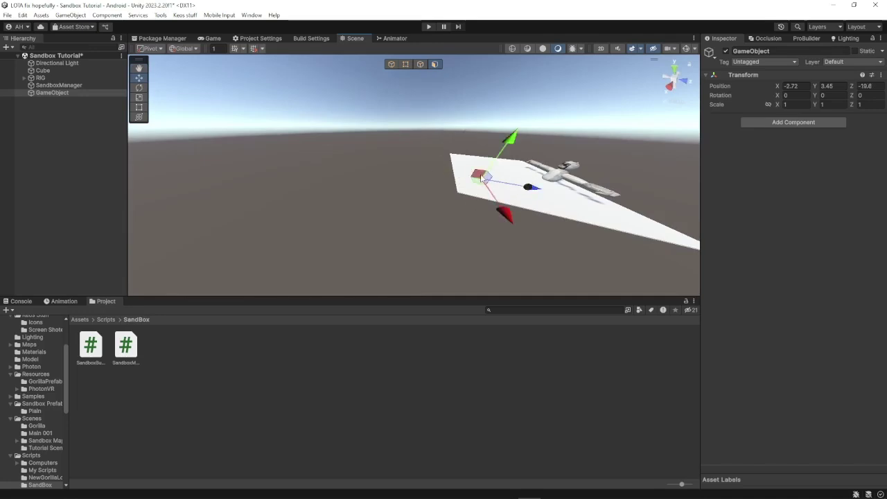
pyautogui.moveTo(482, 178); pyautogui.dragTo(416, 208, button='right')
# Assign the new empty object as the SandboxManager's Spawn Point and rename it SpawnPoint
pyautogui.click(58, 85)
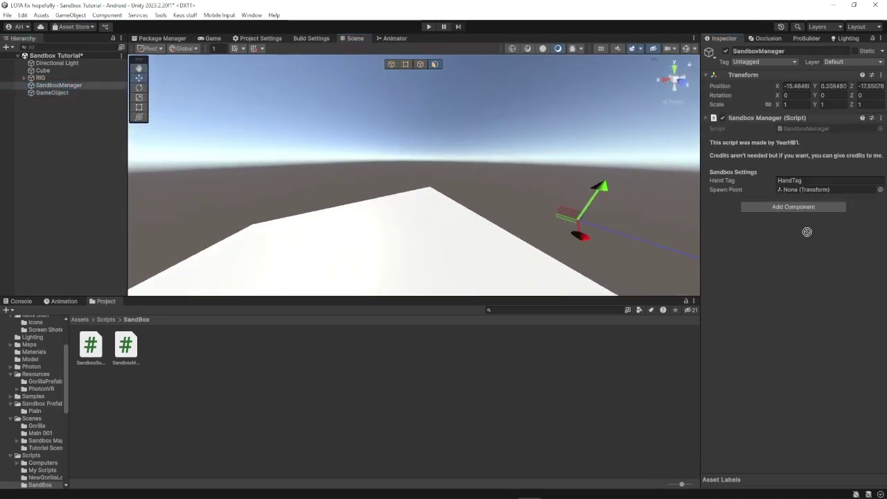
pyautogui.moveTo(807, 231); pyautogui.dragTo(815, 196)
pyautogui.click(52, 92)
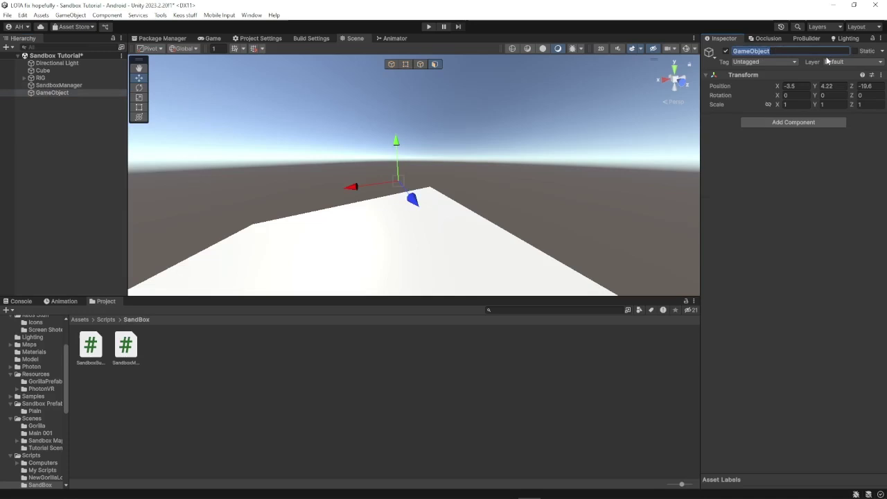
pyautogui.click(826, 52)
pyautogui.write('SpawnPo')
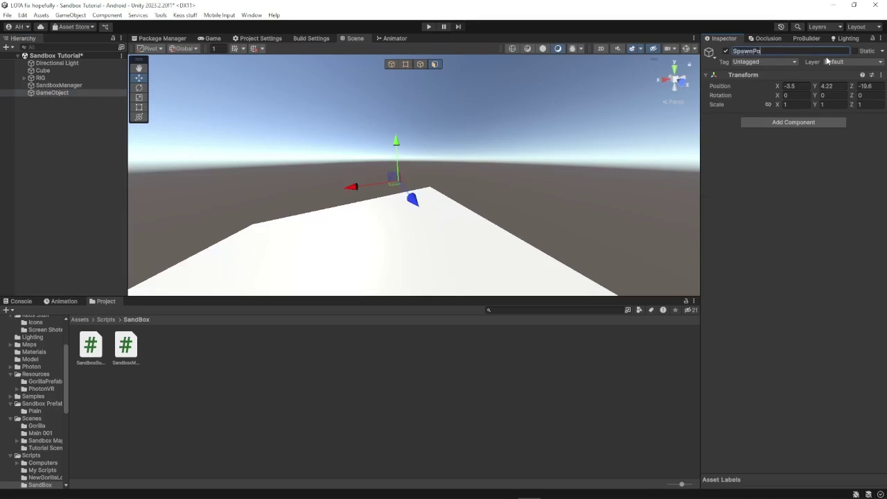
pyautogui.write('i')
pyautogui.write('nt')
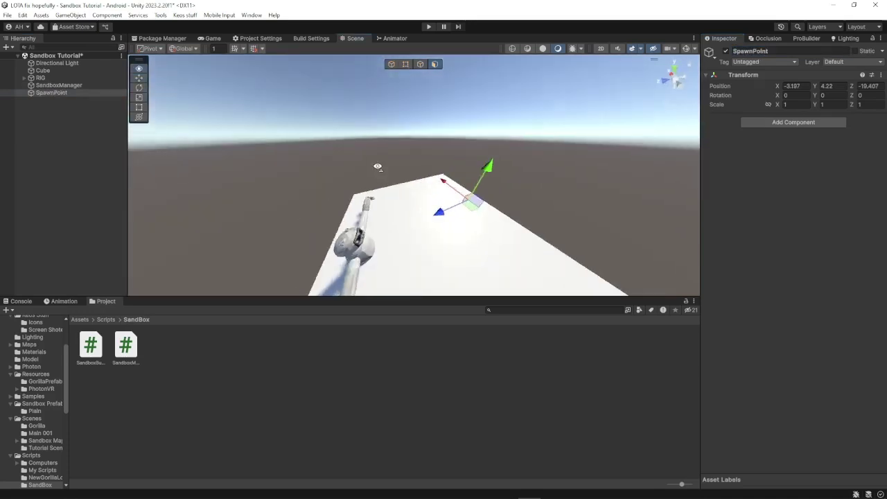
# Place the Button prefab from the Just some assets folder above the platform near the spawn point, at about X -2.95, Y 3.96, Z -18.49
pyautogui.moveTo(378, 167); pyautogui.dragTo(574, 196, button='right')
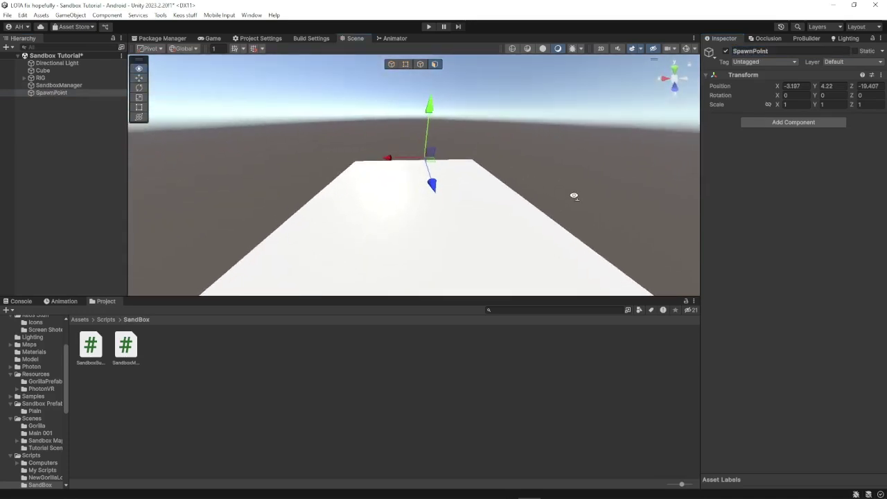
pyautogui.moveTo(126, 345); pyautogui.dragTo(383, 129)
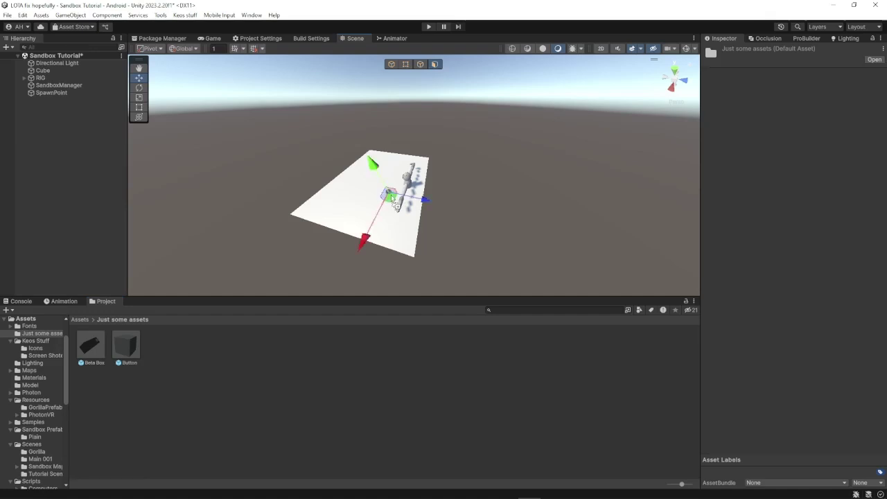
pyautogui.press('f')
pyautogui.moveTo(384, 132); pyautogui.dragTo(409, 121, button='right')
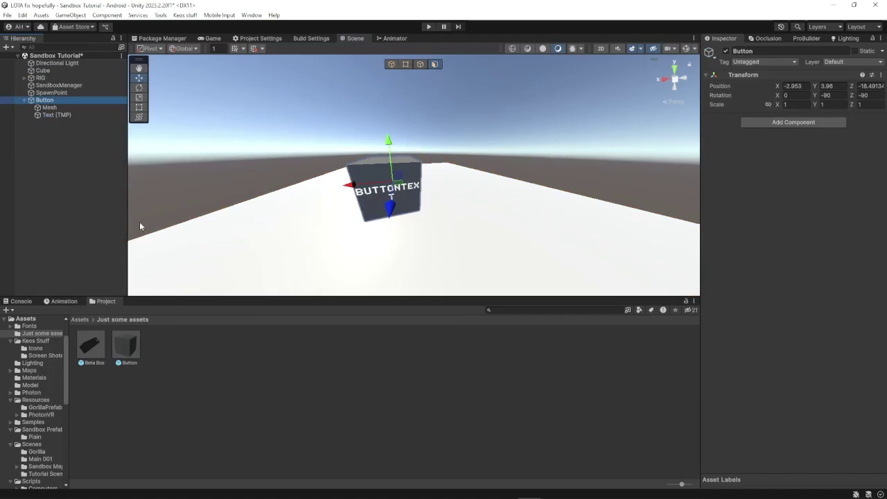
# Set the button's label text to "Cube" and turn off its Auto Size option
pyautogui.click(66, 116)
pyautogui.click(770, 356)
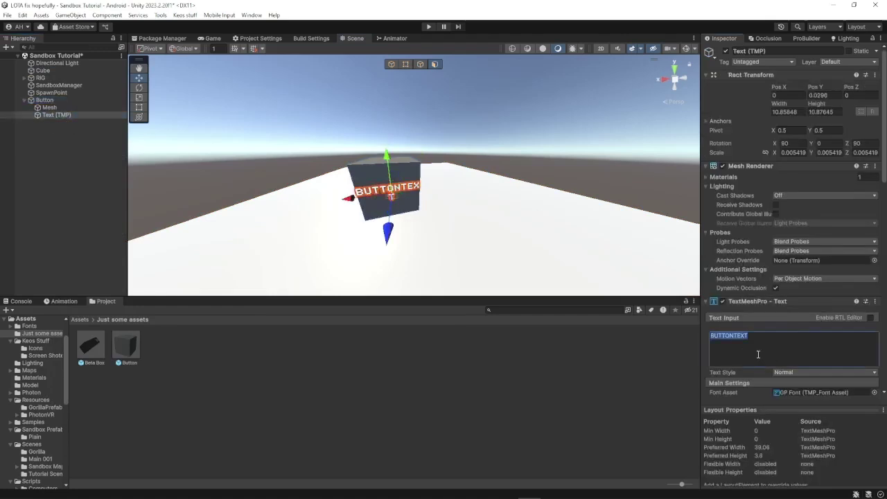
pyautogui.write('Cube')
pyautogui.scroll(-2, 762, 354)
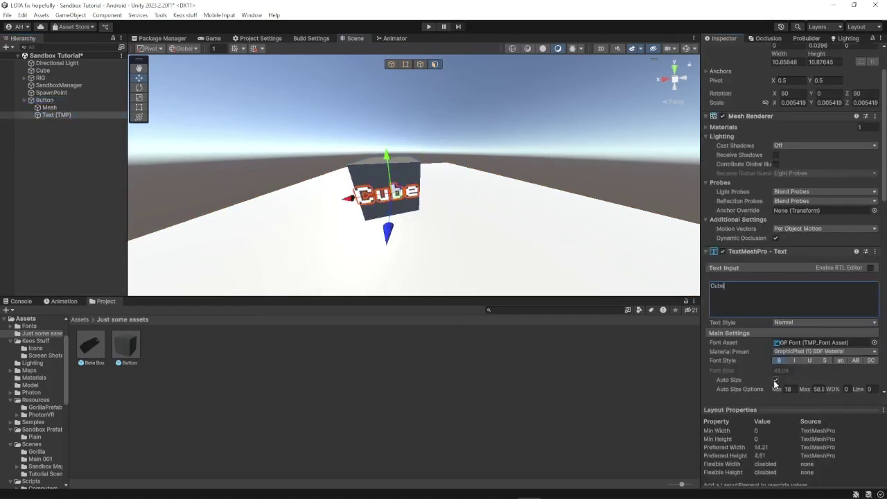
pyautogui.click(776, 380)
# Add the Sandbox Button script to the button's Mesh object
pyautogui.click(452, 256)
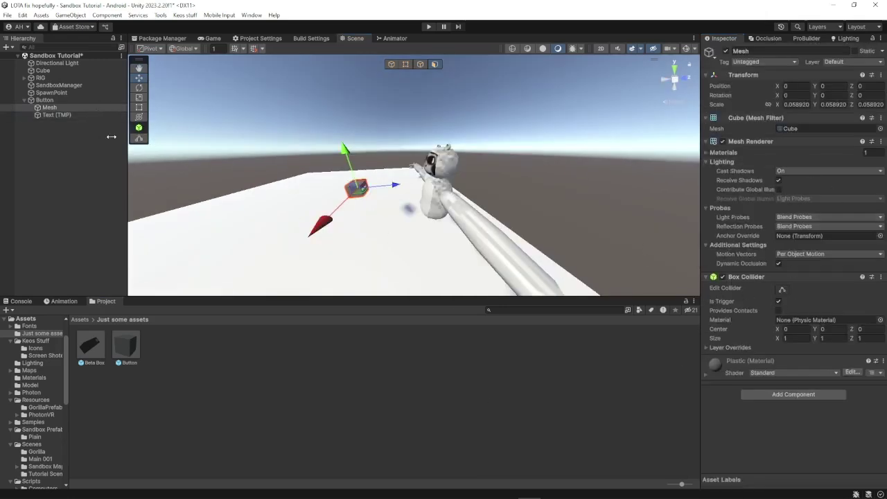
pyautogui.click(788, 395)
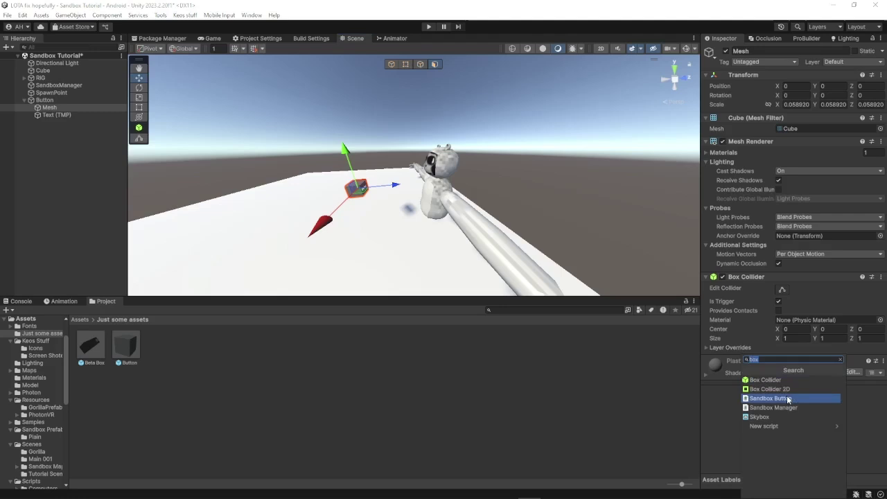
pyautogui.write('sea')
pyautogui.press('BackSpace')
pyautogui.press('BackSpace')
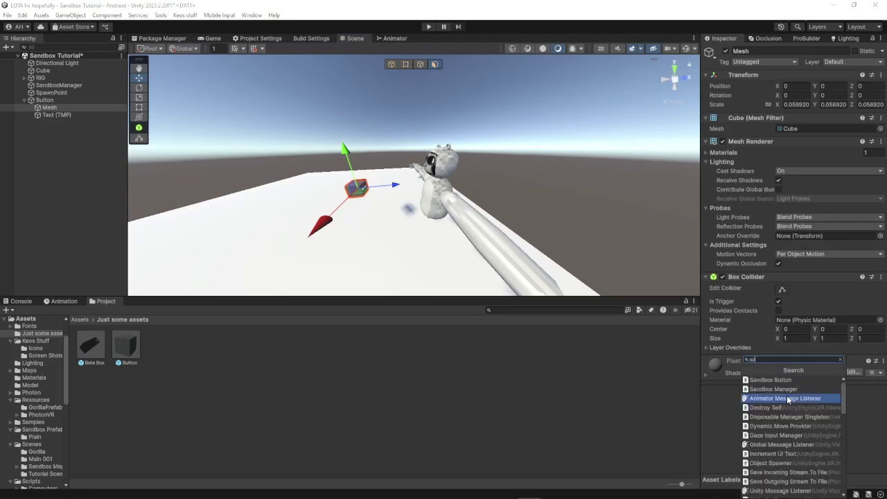
pyautogui.write('and')
pyautogui.click(788, 383)
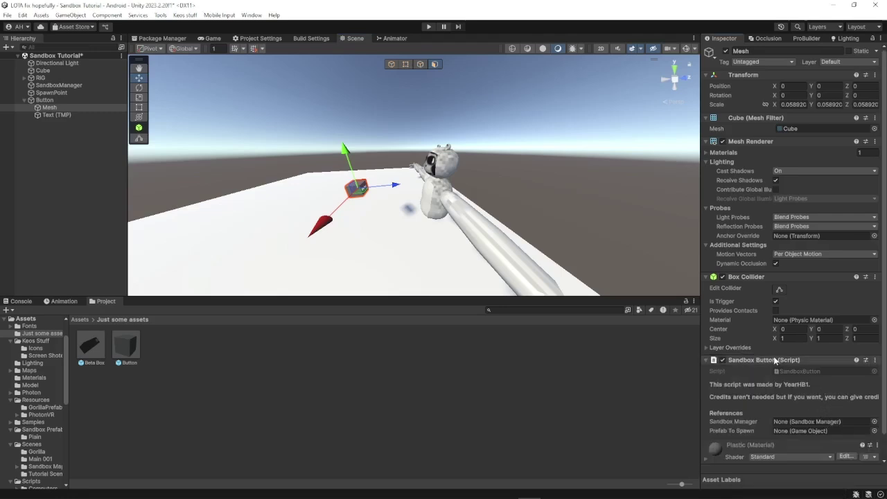
# Assign the scene's SandboxManager to the Sandbox Manager reference of the mesh's Sandbox Button script
pyautogui.rightClick(793, 362)
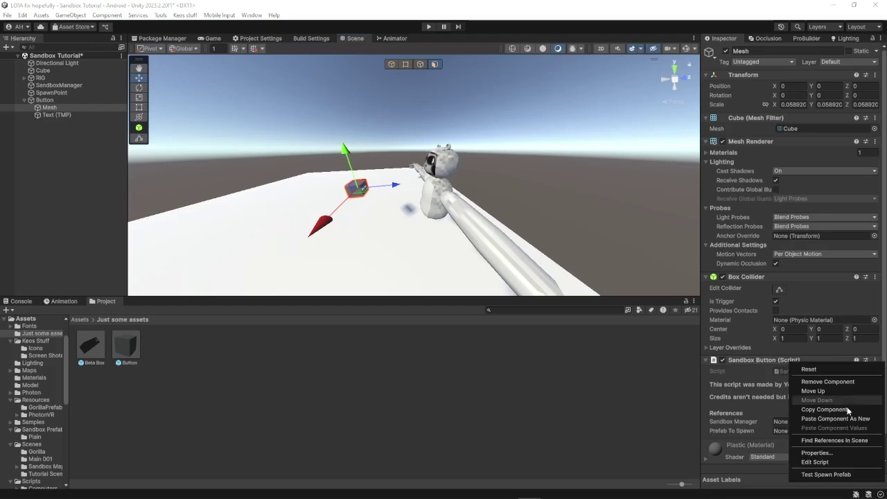
pyautogui.click(761, 396)
pyautogui.press('f')
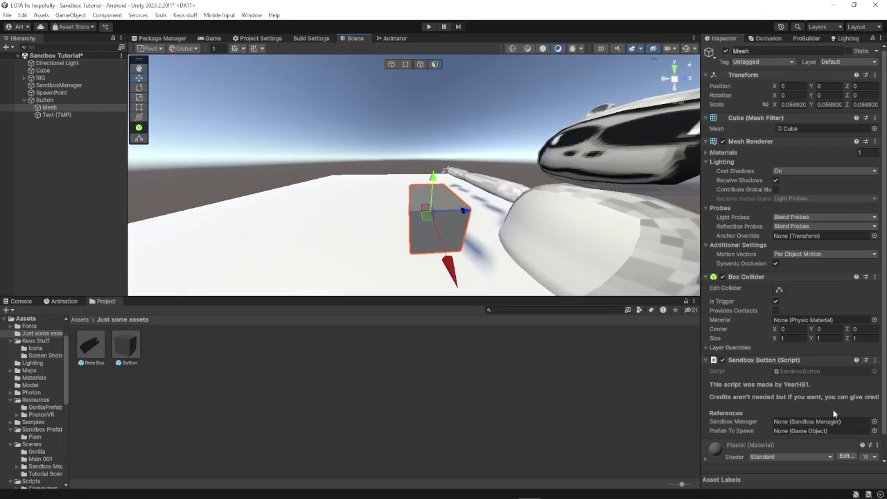
pyautogui.click(875, 422)
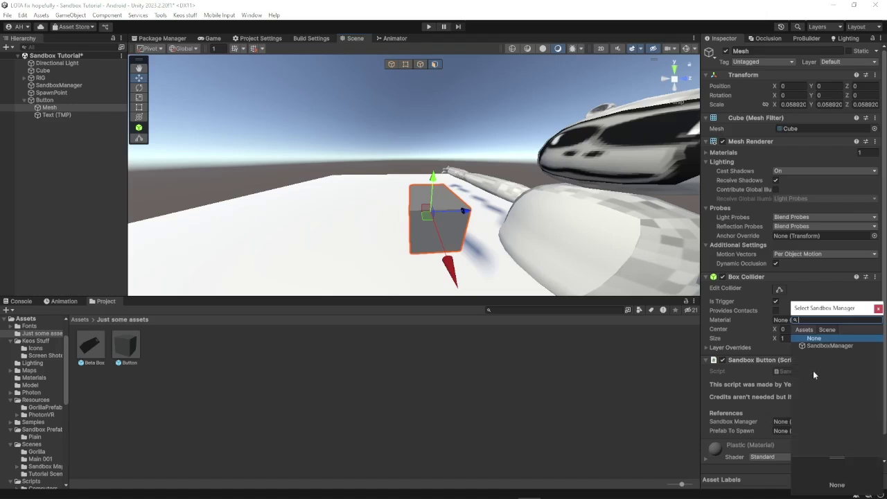
pyautogui.doubleClick(841, 347)
# Create a 3D cube in the scene and position it above the platform, at about X -3.54, Y 4.22, Z -18.78
pyautogui.click(81, 320)
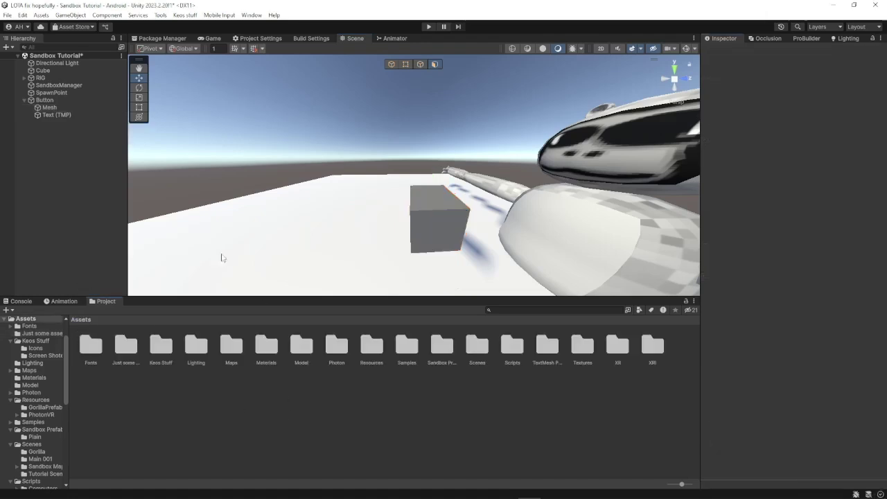
pyautogui.rightClick(60, 183)
pyautogui.moveTo(104, 331)
pyautogui.click(191, 333)
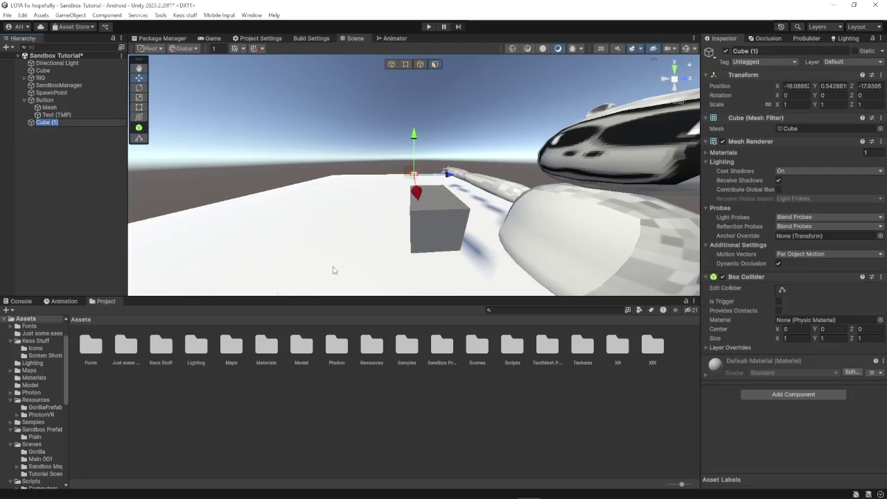
pyautogui.scroll(-10, 393, 158)
pyautogui.moveTo(397, 160); pyautogui.dragTo(436, 247)
pyautogui.press('f')
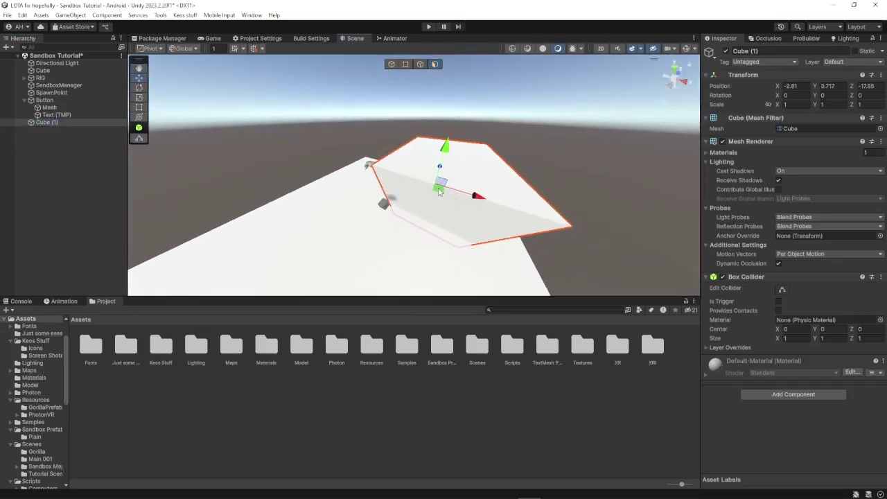
pyautogui.moveTo(435, 184); pyautogui.dragTo(347, 225)
pyautogui.keyDown('alt'); pyautogui.moveTo(354, 225); pyautogui.dragTo(245, 150); pyautogui.keyUp('alt')
pyautogui.scroll(-3, 278, 157)
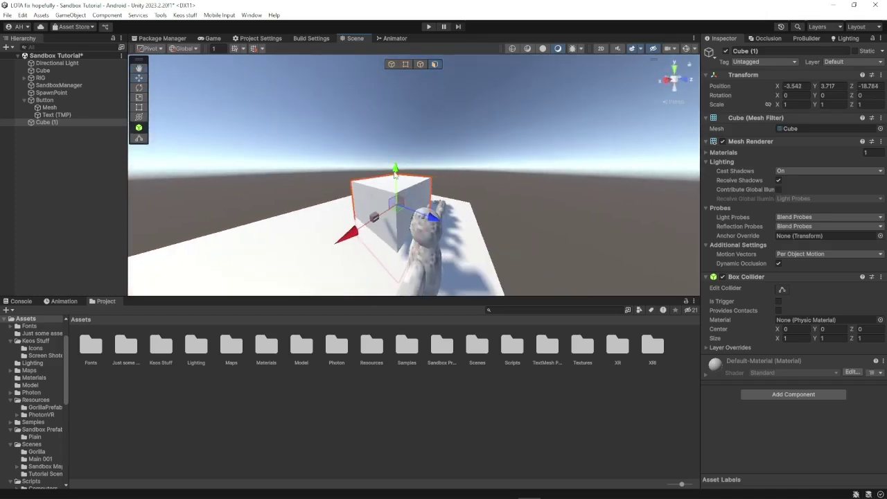
pyautogui.moveTo(396, 170); pyautogui.dragTo(386, 145)
# Save Cube (1) as a prefab in the Assets folder and delete its copy from the scene
pyautogui.moveTo(68, 124); pyautogui.dragTo(250, 390)
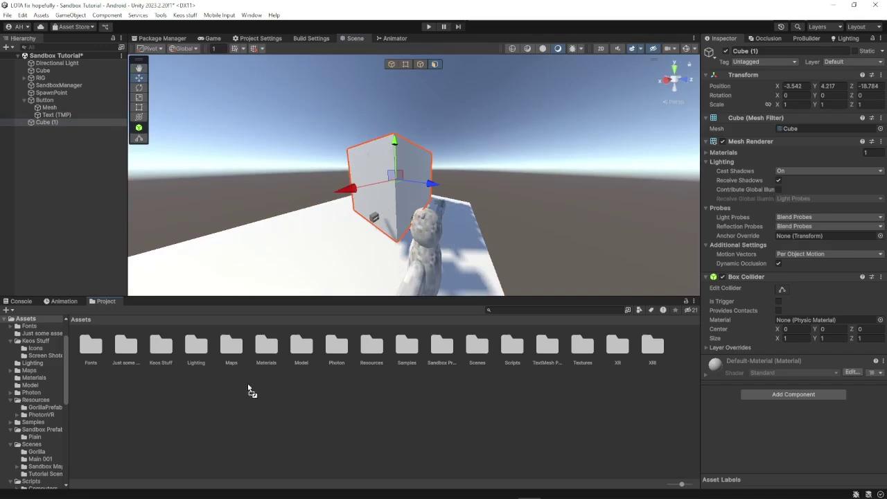
pyautogui.moveTo(145, 292); pyautogui.dragTo(104, 389)
pyautogui.click(73, 122)
pyautogui.rightClick(73, 122)
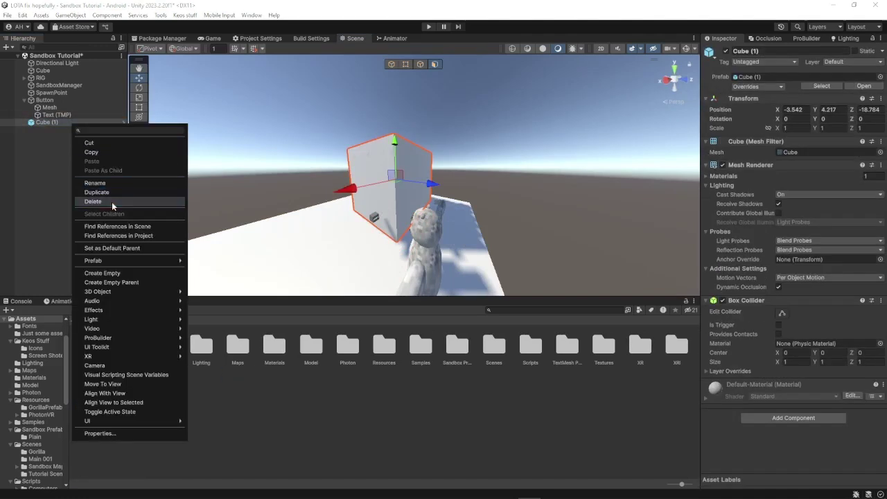
pyautogui.click(111, 201)
# Open the Cube (1) prefab for editing and set its position to 0, 0, 0
pyautogui.click(88, 390)
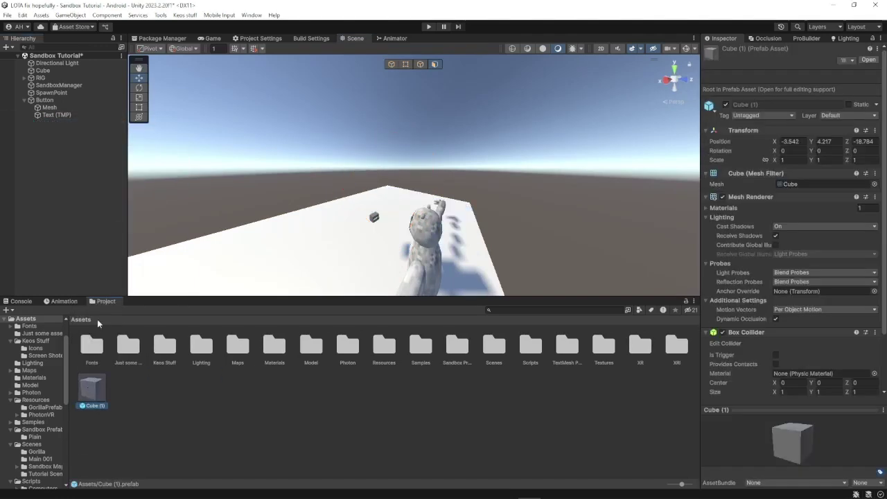
pyautogui.doubleClick(90, 392)
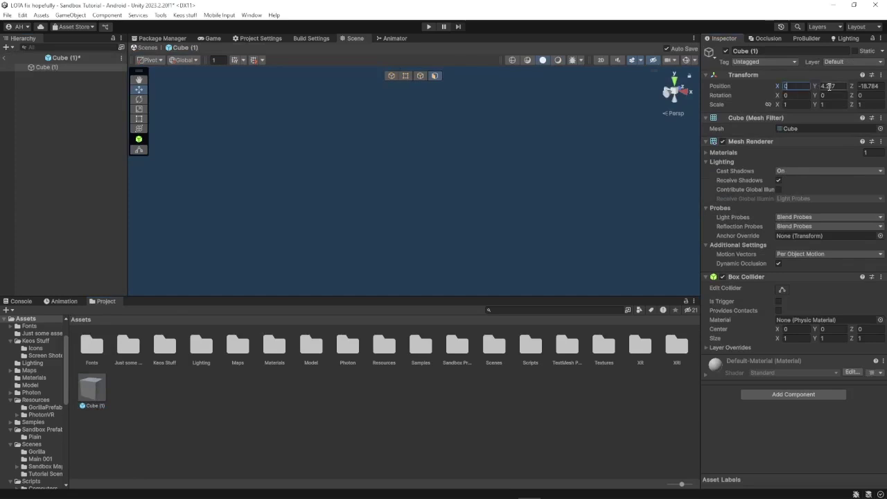
pyautogui.click(872, 88)
pyautogui.write('0')
# Enable collider editing on the cube prefab's Box Collider and inspect its bounds from several angles
pyautogui.keyDown('alt'); pyautogui.moveTo(582, 197); pyautogui.dragTo(278, 214); pyautogui.keyUp('alt')
pyautogui.click(783, 290)
pyautogui.press('w')
pyautogui.moveTo(353, 138); pyautogui.dragTo(428, 214, button='right')
pyautogui.scroll(-10, 428, 213)
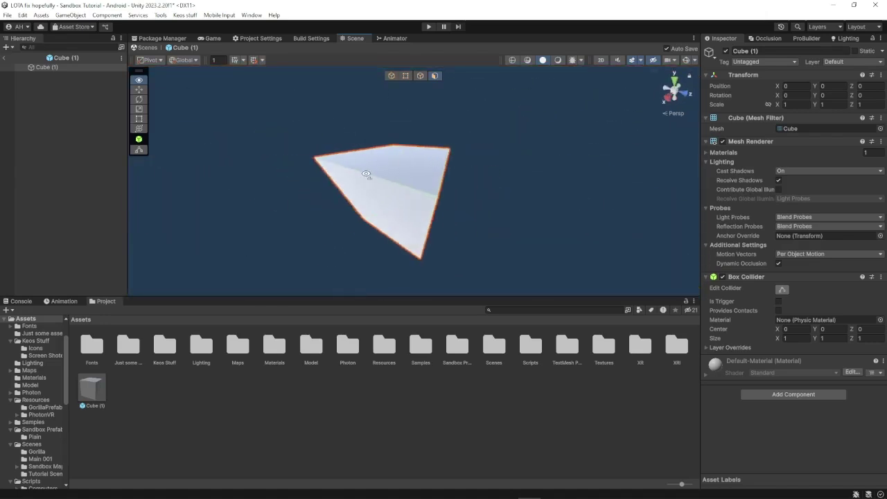
pyautogui.keyDown('alt'); pyautogui.moveTo(424, 237); pyautogui.dragTo(541, 160); pyautogui.keyUp('alt')
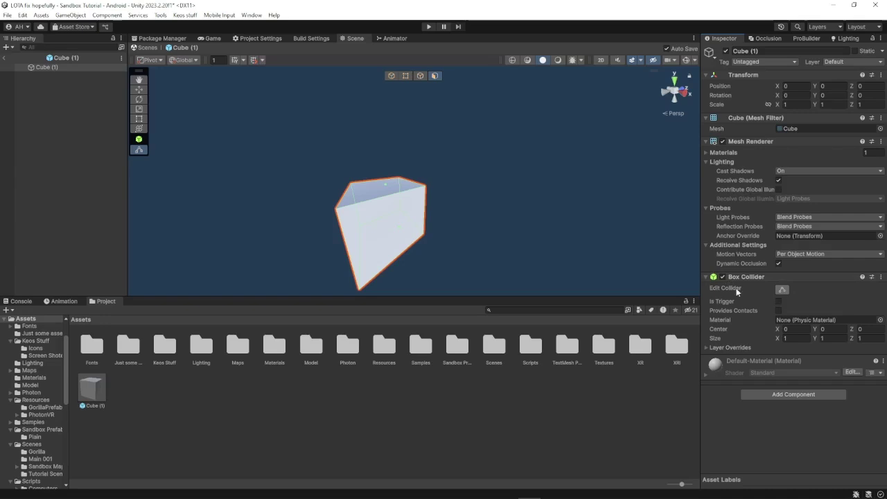
# Add a Rigidbody to the cube prefab and set its Collision Detection to Continuous
pyautogui.click(792, 394)
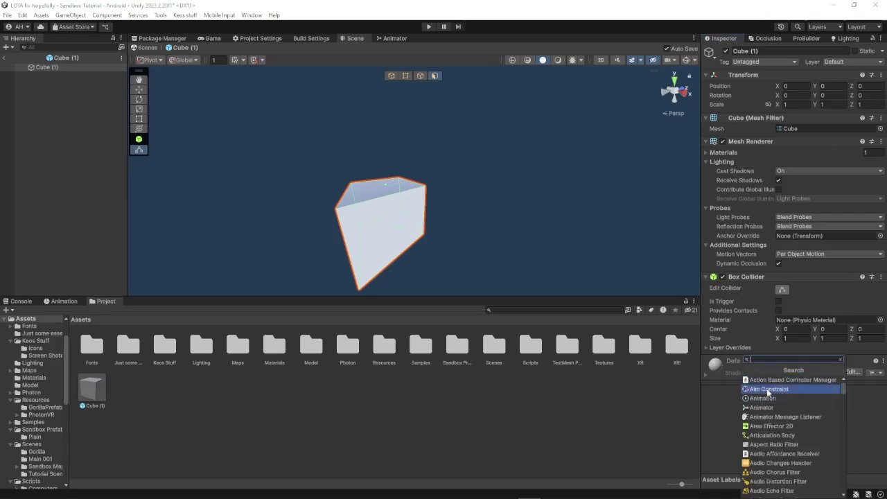
pyautogui.write('rigi')
pyautogui.click(766, 398)
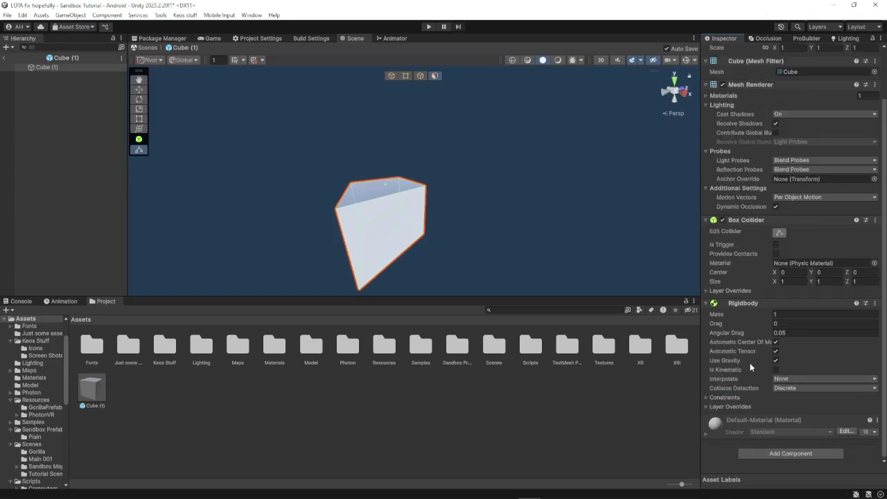
pyautogui.click(782, 388)
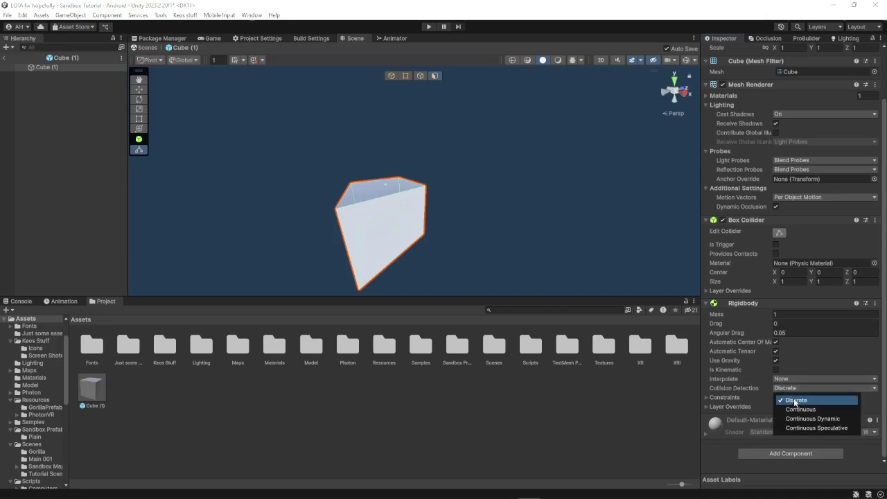
pyautogui.click(787, 410)
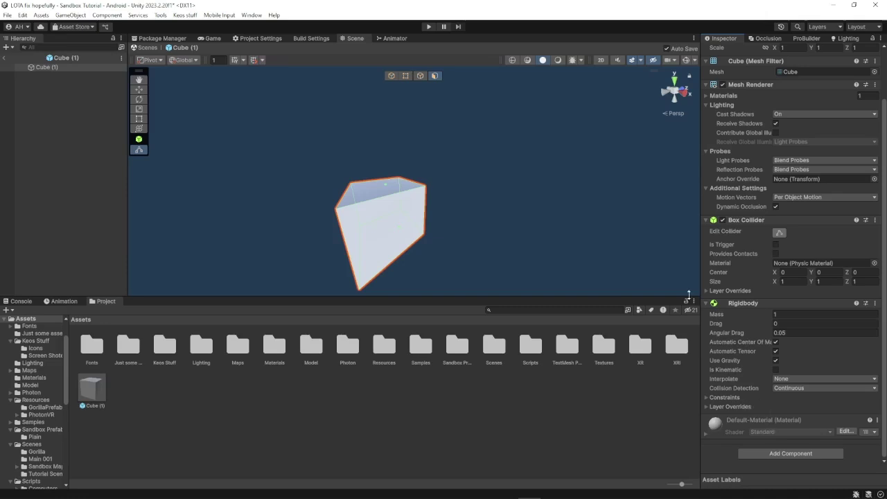
# Add an XR Grab Interactable component to the cube prefab
pyautogui.click(779, 454)
pyautogui.write('rig')
pyautogui.write('xr')
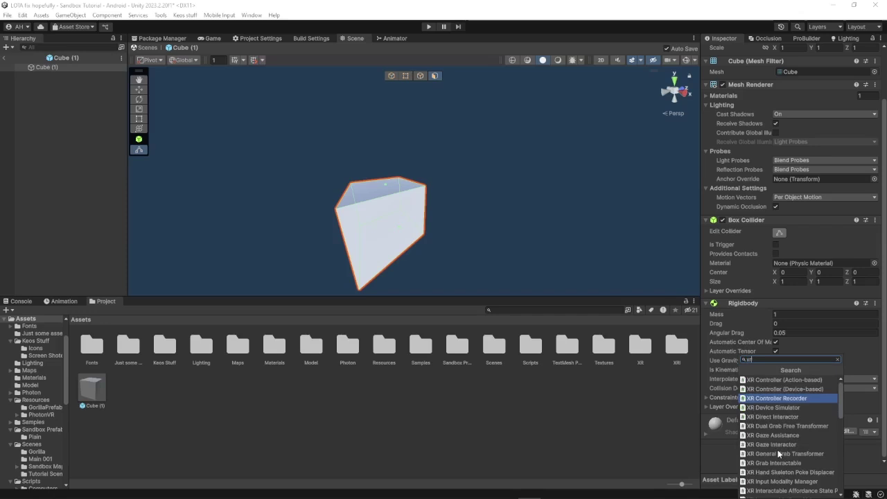
pyautogui.click(775, 463)
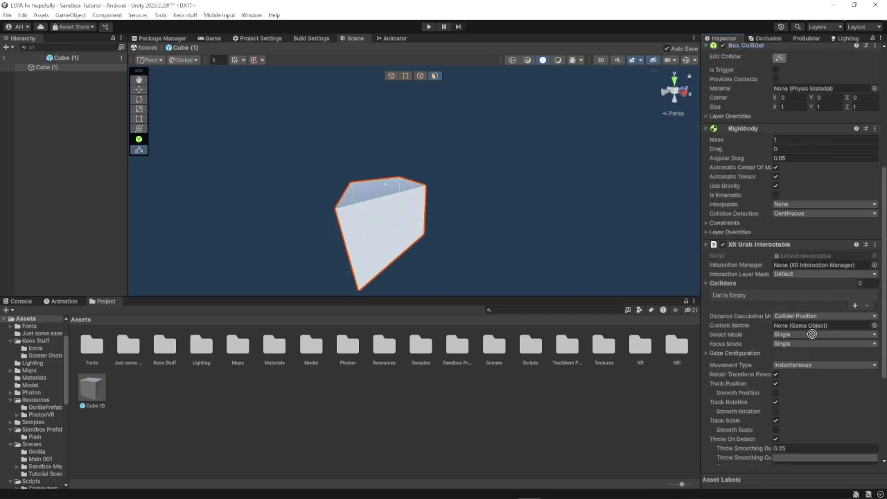
# Add the cube's Box Collider to the XR Grab Interactable's Colliders list, enable Use Dynamic Attach and return to the scene
pyautogui.moveTo(797, 283); pyautogui.dragTo(759, 292)
pyautogui.scroll(-5, 825, 317)
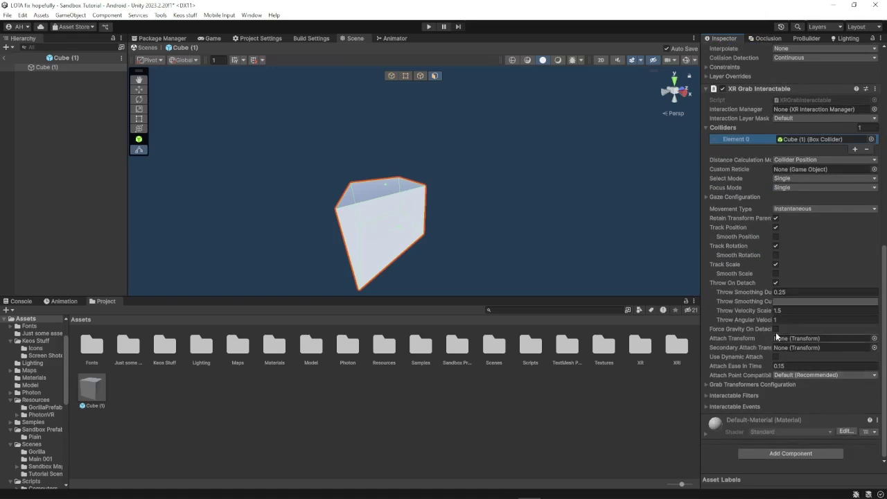
pyautogui.click(775, 358)
pyautogui.scroll(10, 747, 355)
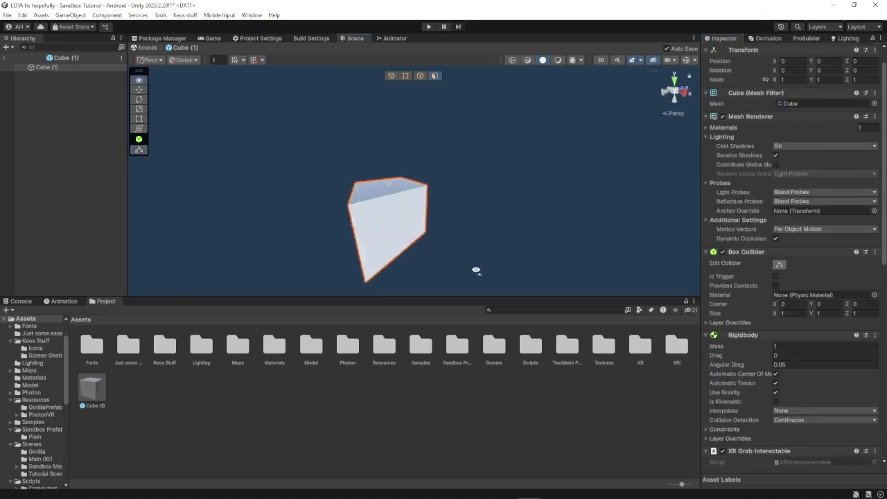
pyautogui.moveTo(476, 270); pyautogui.dragTo(624, 274, button='right')
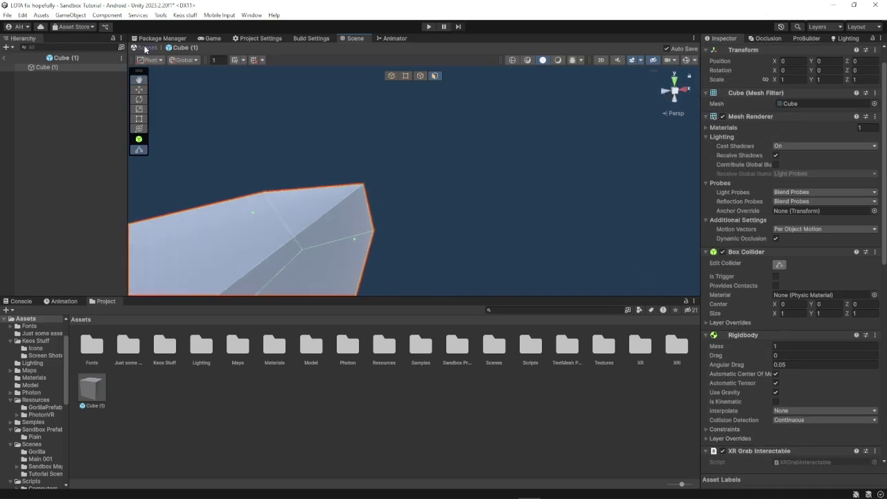
pyautogui.click(145, 47)
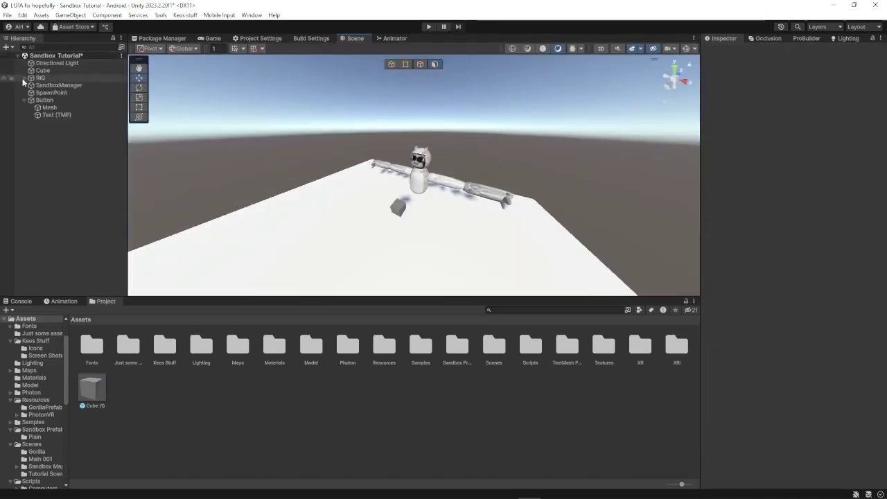
# Add an XR Direct Interactor component to both the LeftHand Controller and RightHand Controller under GorillaPlayer
pyautogui.click(25, 79)
pyautogui.click(63, 116)
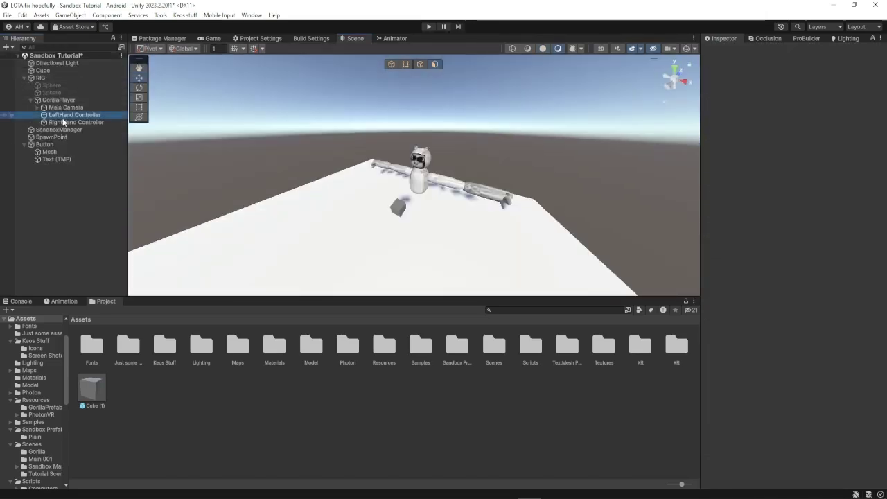
pyautogui.keyDown('ctrl'); pyautogui.click(64, 122); pyautogui.keyUp('ctrl')
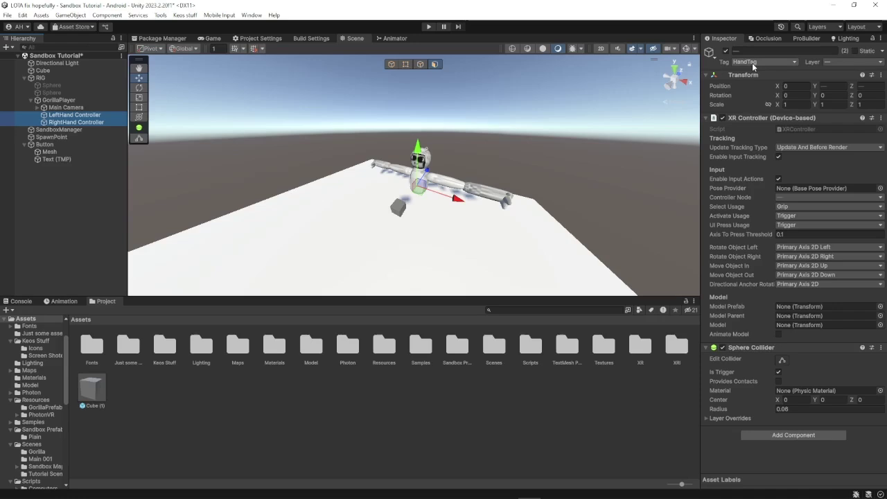
pyautogui.click(83, 115)
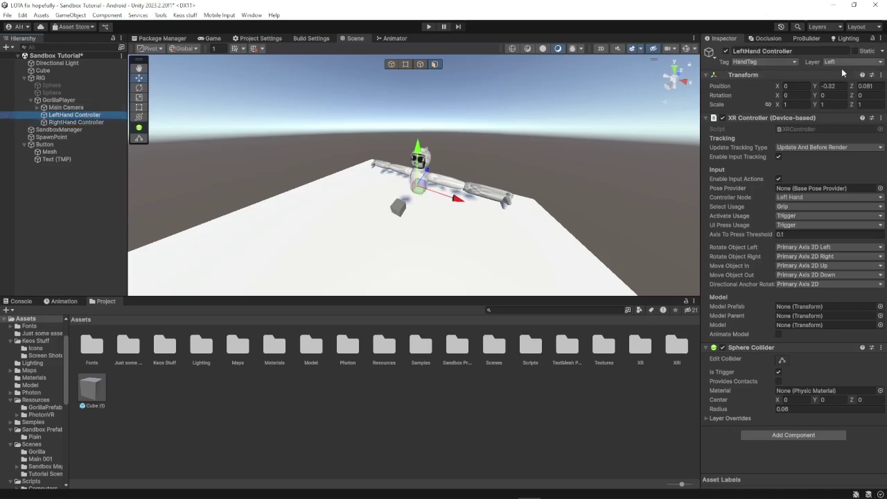
pyautogui.click(86, 122)
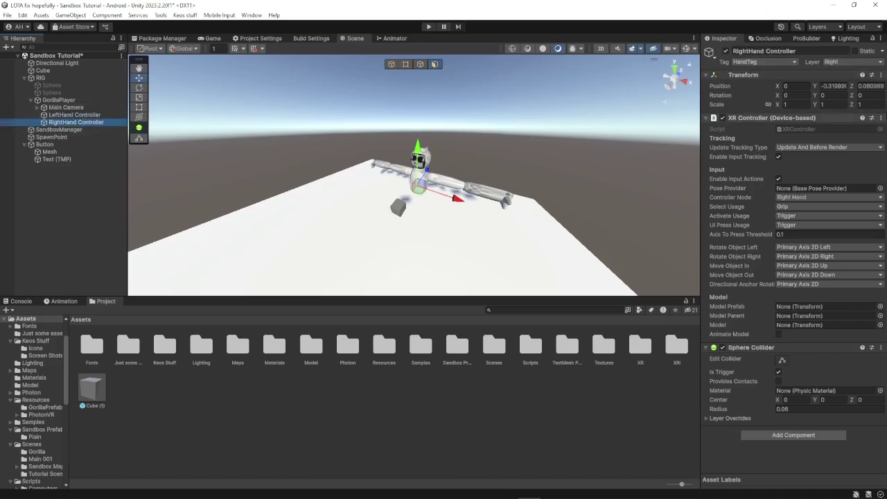
pyautogui.doubleClick(83, 115)
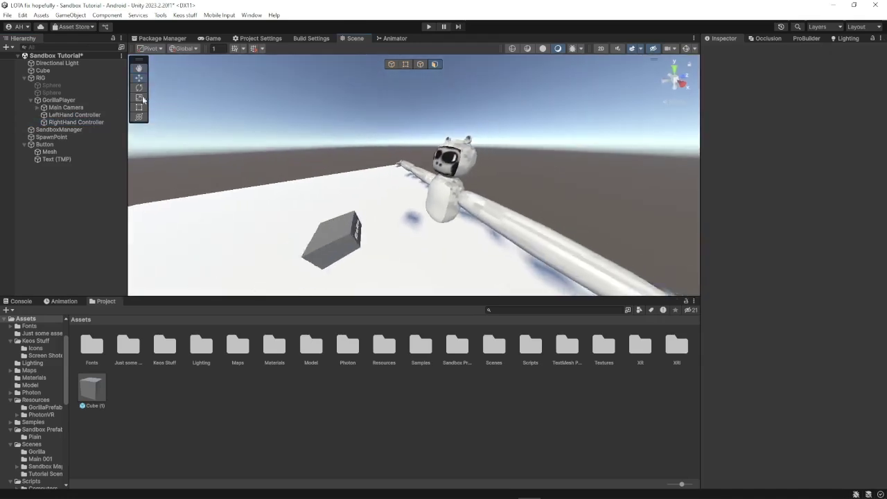
pyautogui.keyDown('ctrl'); pyautogui.click(88, 122); pyautogui.keyUp('ctrl')
pyautogui.click(780, 437)
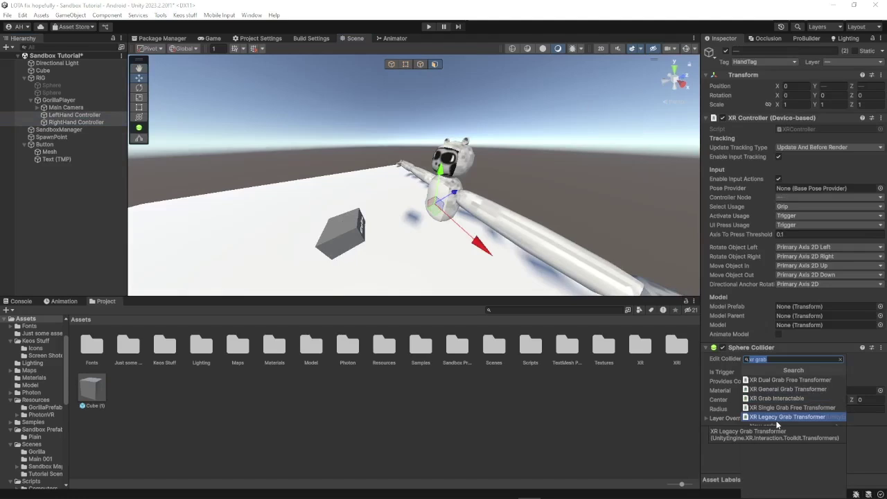
pyautogui.write('xr')
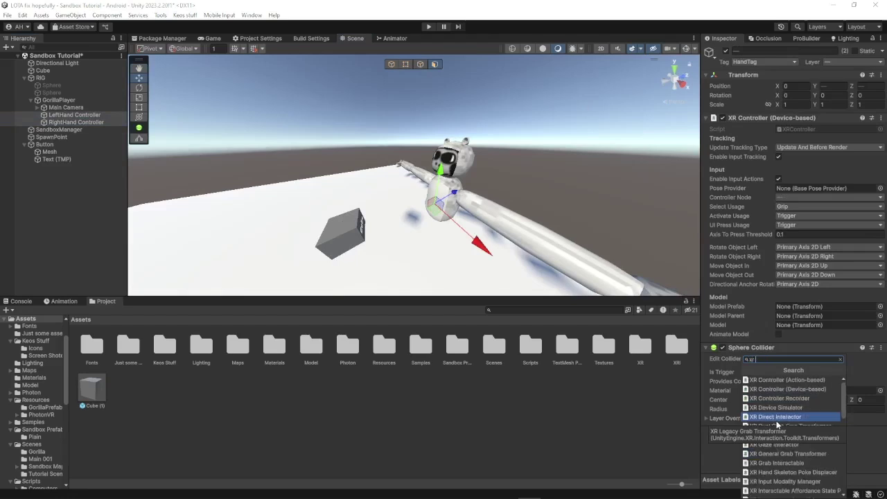
pyautogui.write(' dire')
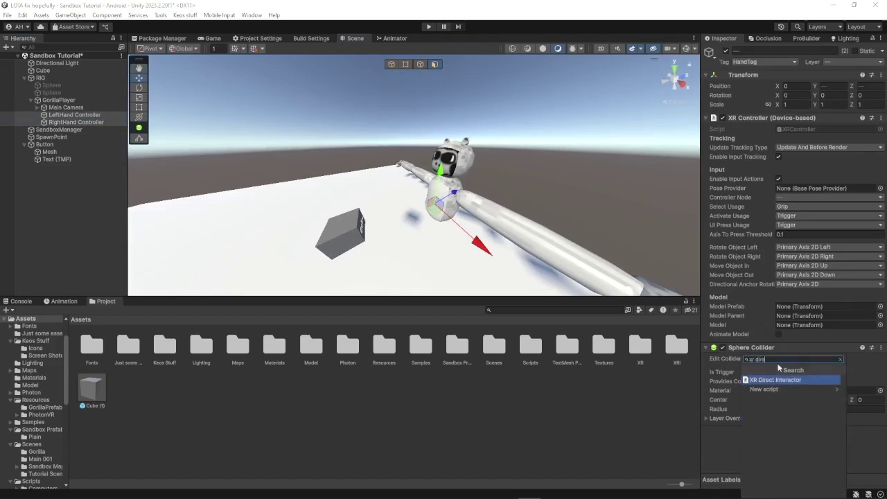
pyautogui.click(779, 379)
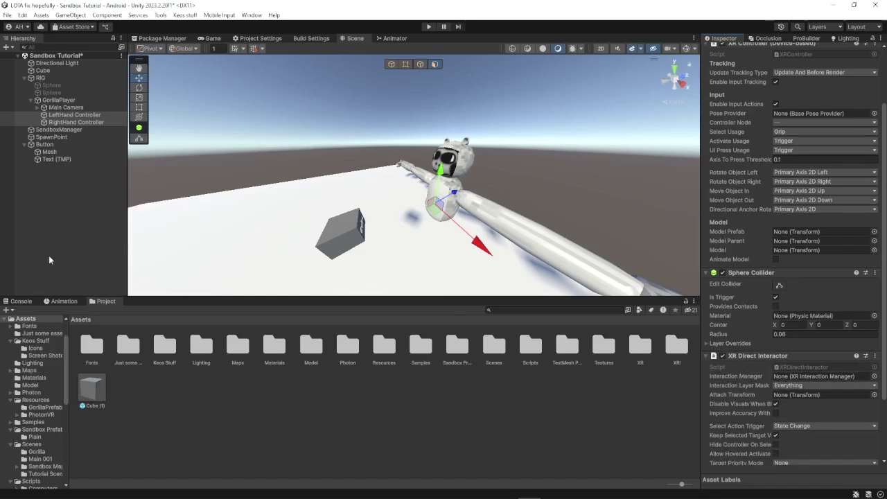
# Create an empty object at the scene root and name it XR INTERACTION MANAGER
pyautogui.rightClick(67, 245)
pyautogui.click(121, 385)
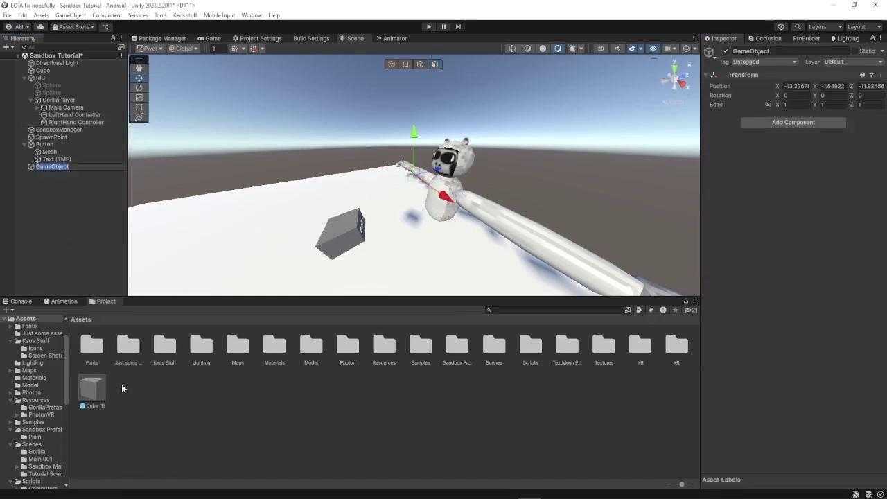
pyautogui.write('XR INTER')
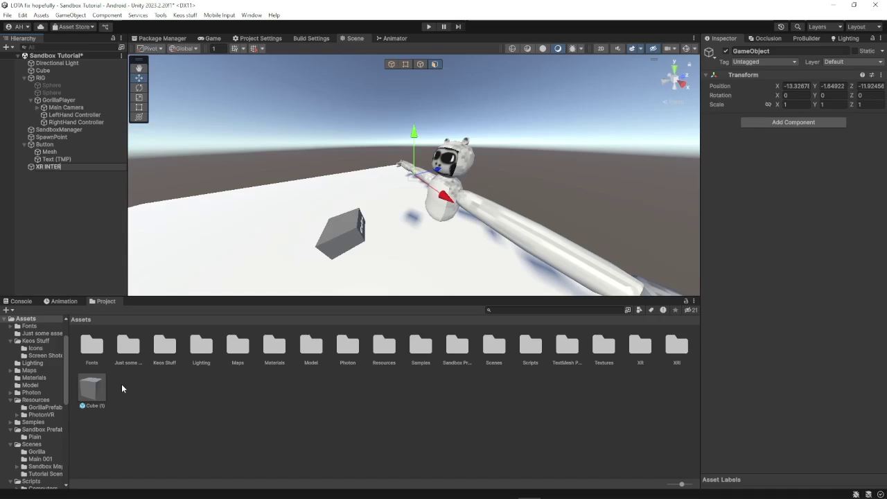
pyautogui.write('ACTION MANAG')
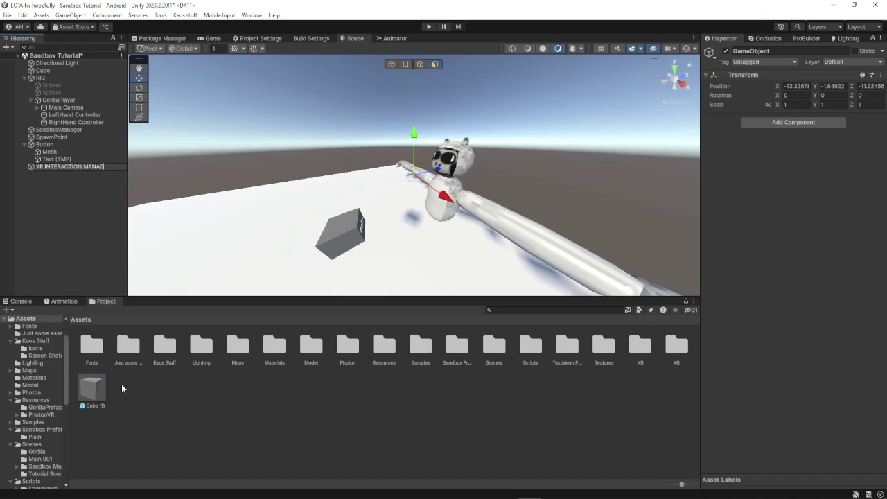
pyautogui.write('ER')
pyautogui.press('Return')
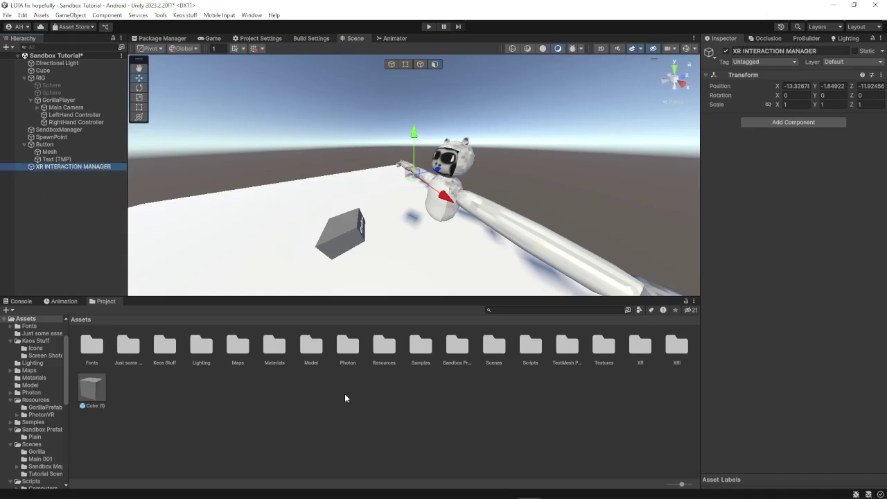
# Add the XR Interaction Manager component to the XR INTERACTION MANAGER object
pyautogui.click(772, 124)
pyautogui.write('xr')
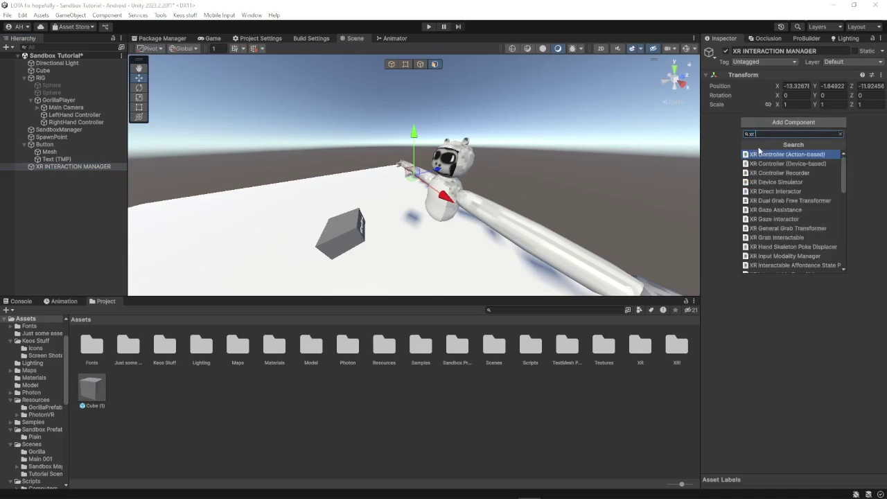
pyautogui.scroll(-3, 830, 198)
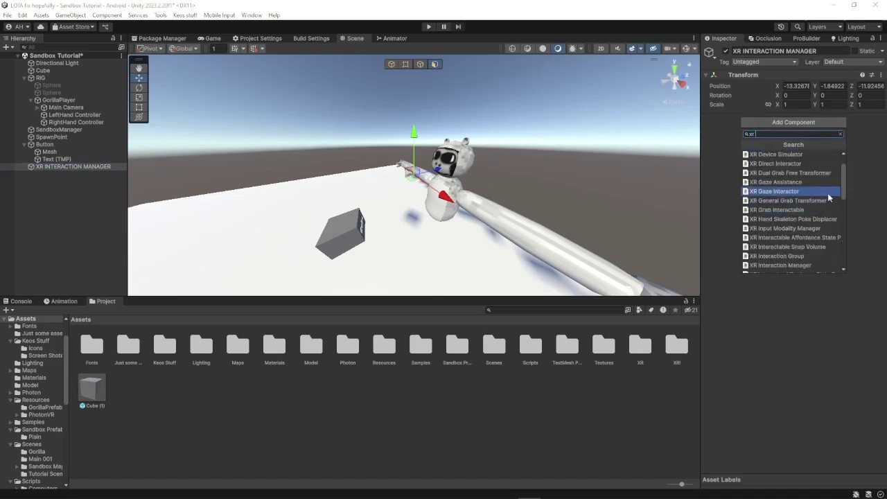
pyautogui.write('inter')
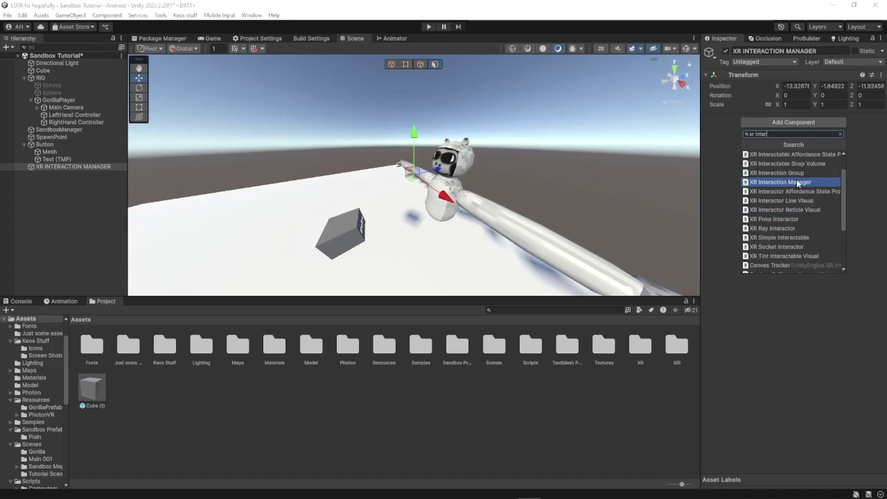
pyautogui.click(781, 181)
# Create another empty object at the scene root and name it Spawnables
pyautogui.click(13, 206)
pyautogui.rightClick(14, 207)
pyautogui.click(65, 343)
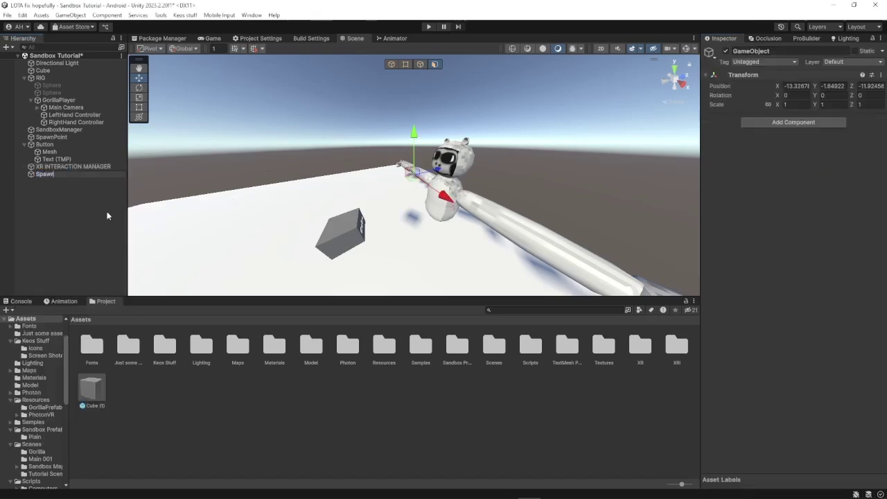
pyautogui.press('Return')
pyautogui.click(395, 393)
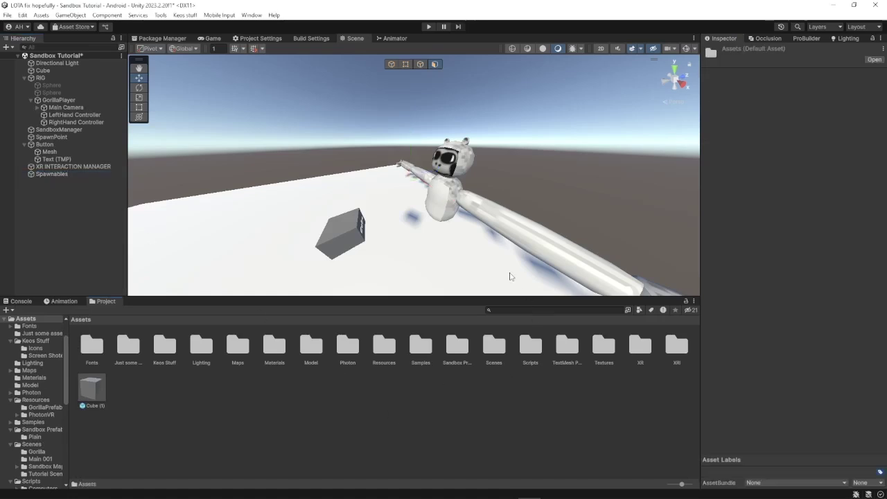
# Move the Spawnables object below and away from the map, to about Y -18.75 and Z -23.94
pyautogui.moveTo(511, 275); pyautogui.dragTo(499, 261, button='right')
pyautogui.press('s')
pyautogui.hotkey('ctrl', 'z')
pyautogui.moveTo(419, 186); pyautogui.dragTo(373, 268)
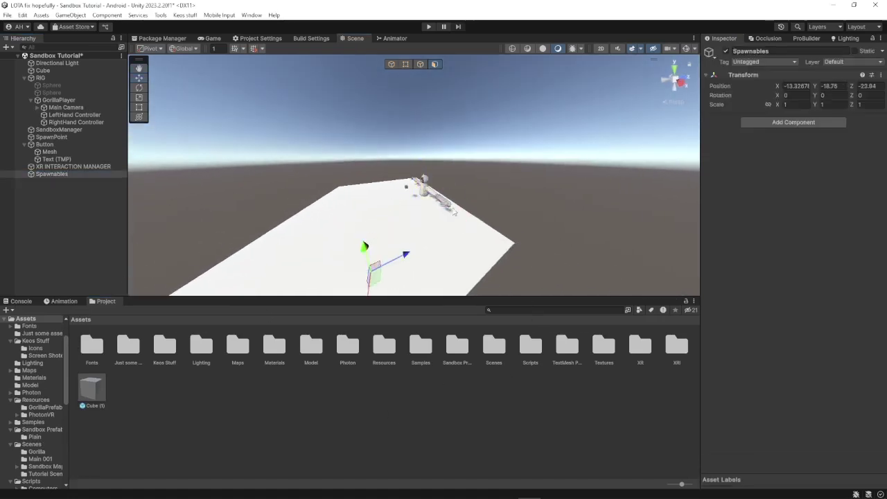
pyautogui.moveTo(373, 269); pyautogui.dragTo(343, 277, button='right')
pyautogui.press('s')
# Place the Cube (1) prefab inside Spawnables and assign XR INTERACTION MANAGER as its XR Grab Interactable's Interaction Manager
pyautogui.moveTo(96, 401); pyautogui.dragTo(95, 178)
pyautogui.scroll(-5, 850, 421)
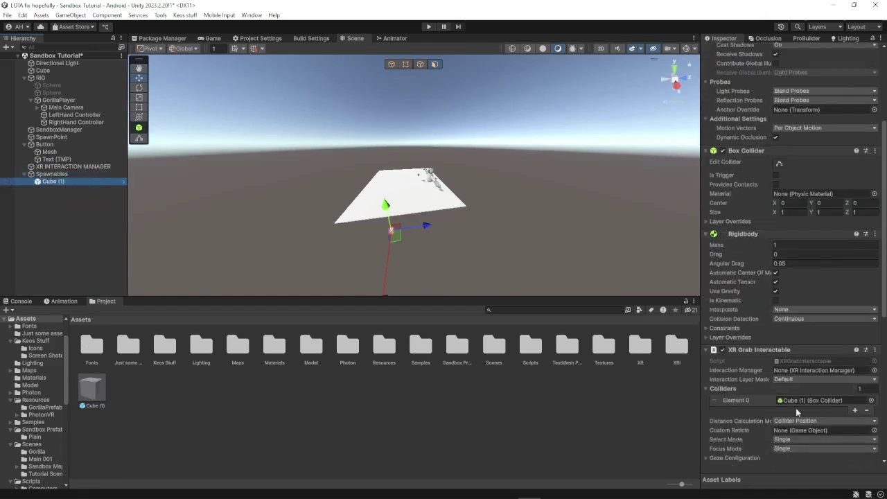
pyautogui.moveTo(67, 168); pyautogui.dragTo(830, 341)
pyautogui.moveTo(830, 341); pyautogui.dragTo(829, 345)
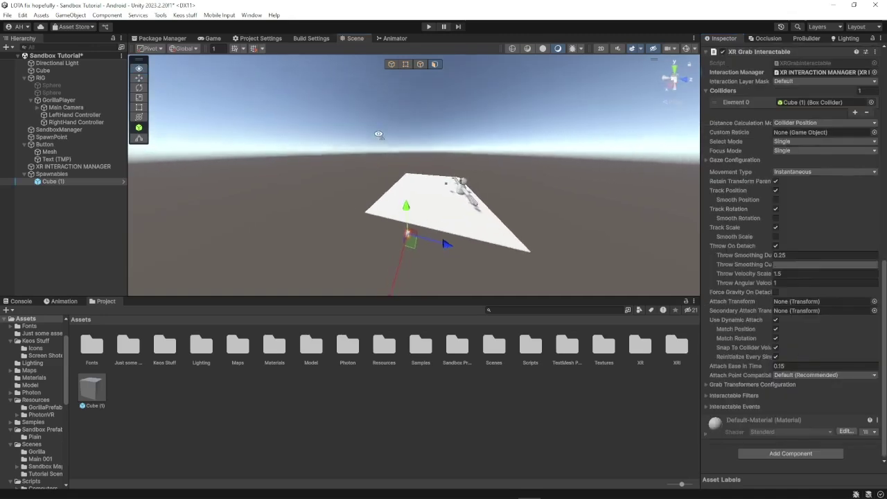
# Examine the placement of Cube (1) under Spawnables and review its Transform, Rigidbody and XR Grab Interactable settings
pyautogui.press('w')
pyautogui.moveTo(378, 134); pyautogui.dragTo(418, 143, button='right')
pyautogui.press('s')
pyautogui.scroll(15, 820, 169)
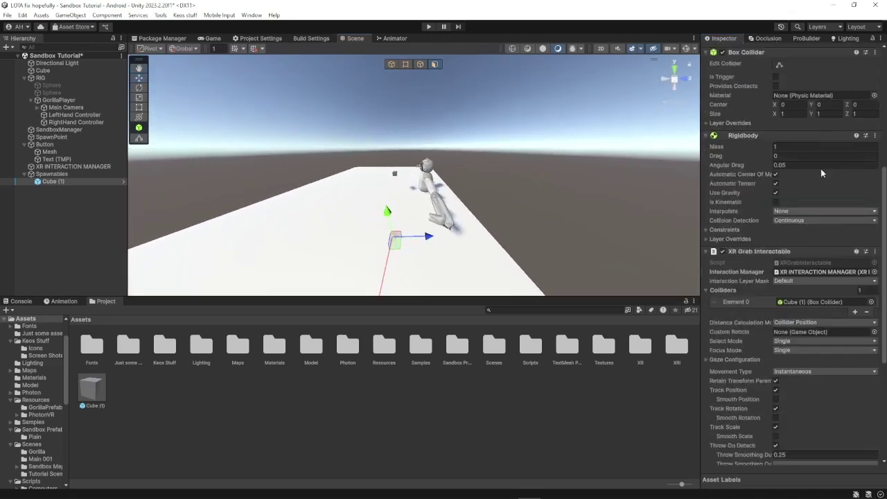
pyautogui.click(52, 174)
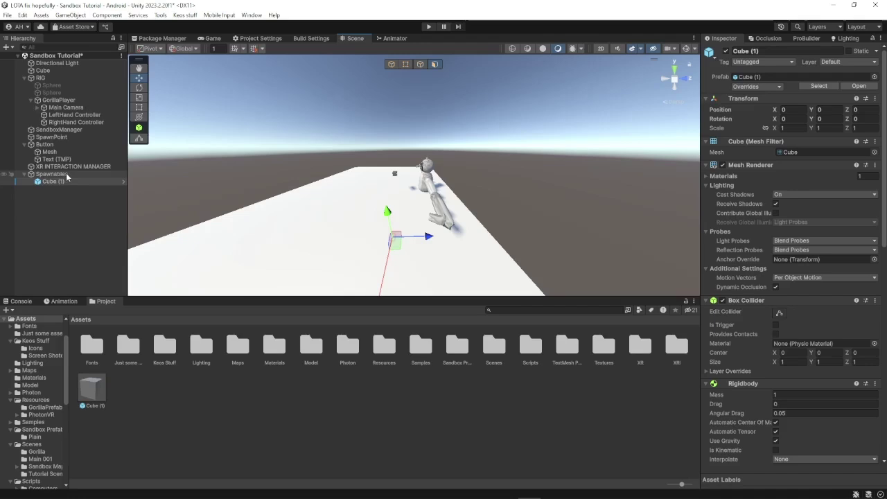
pyautogui.click(79, 194)
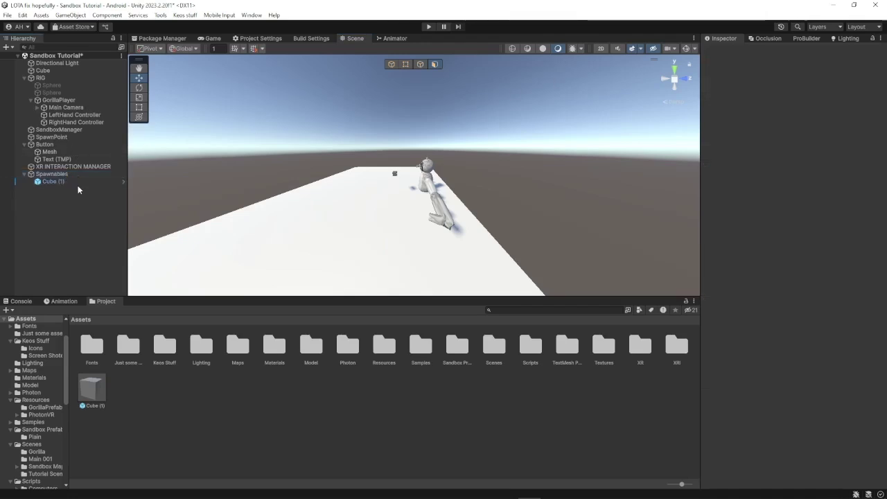
pyautogui.click(74, 175)
pyautogui.click(74, 181)
pyautogui.moveTo(75, 183); pyautogui.dragTo(75, 183)
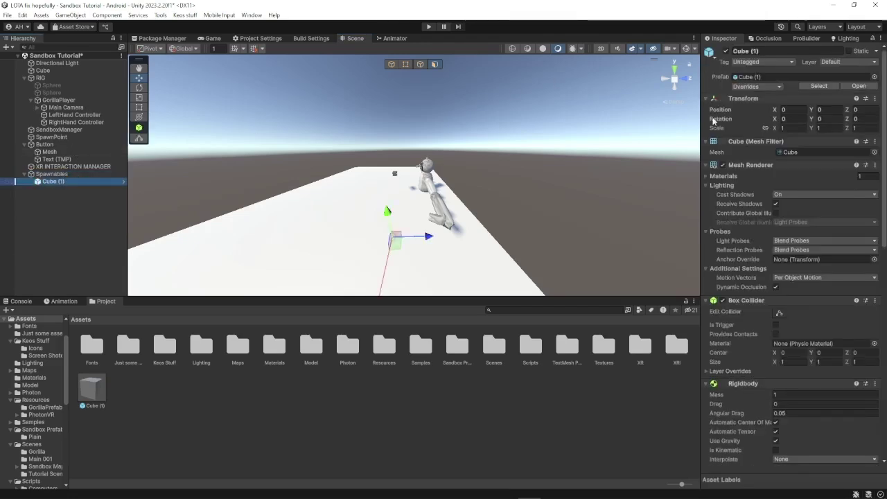
pyautogui.scroll(-5, 796, 118)
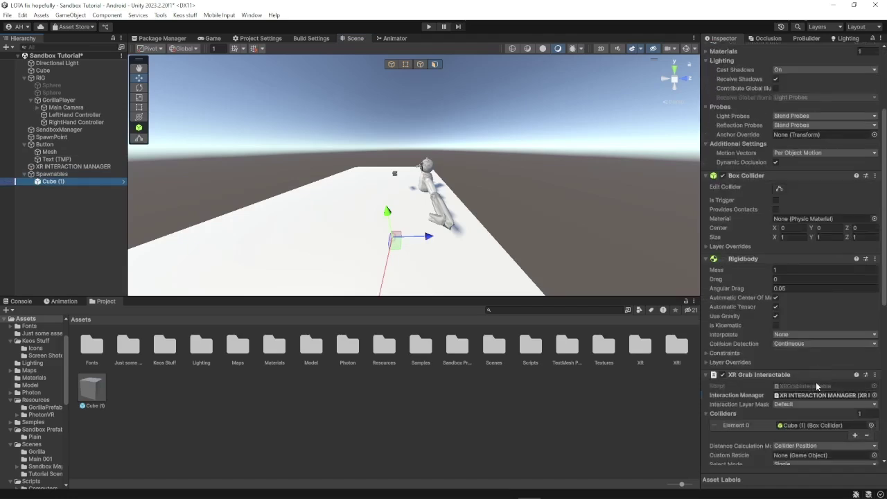
# Assign XR INTERACTION MANAGER as the Interaction Manager of the XR Direct Interactor on both hand controllers
pyautogui.click(64, 193)
pyautogui.click(67, 167)
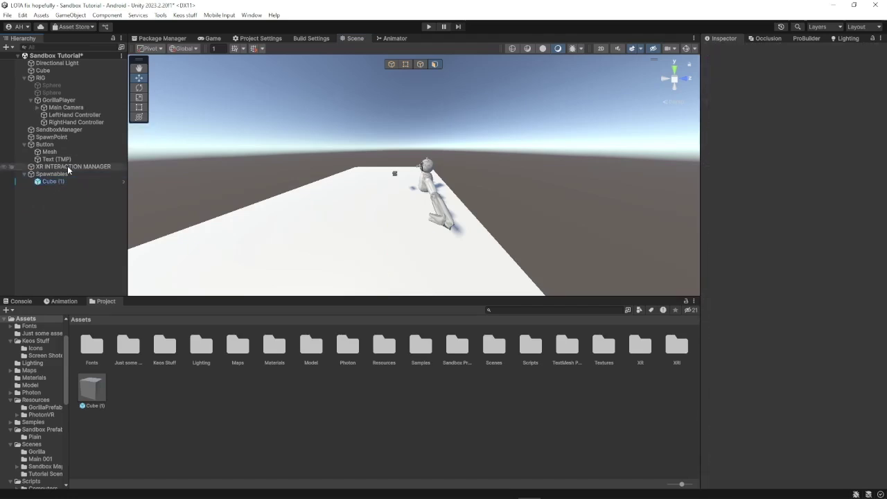
pyautogui.click(74, 114)
pyautogui.keyDown('ctrl'); pyautogui.click(77, 122); pyautogui.keyUp('ctrl')
pyautogui.scroll(-4, 825, 437)
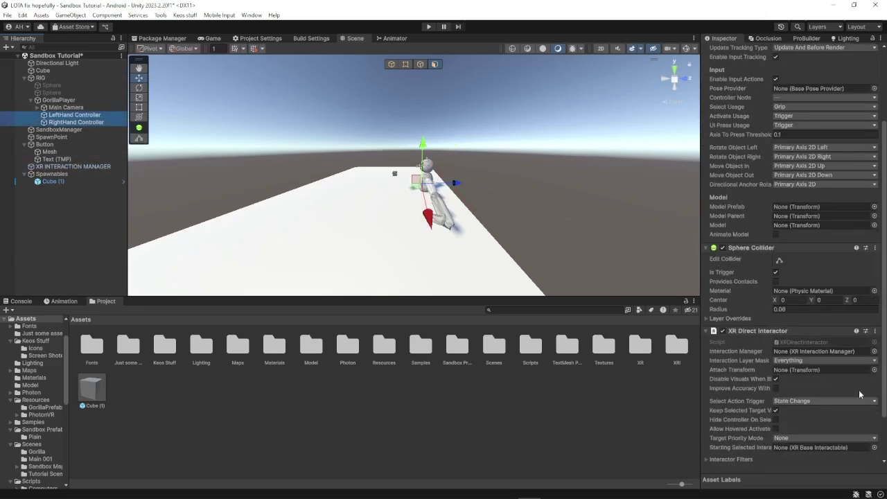
pyautogui.click(875, 351)
pyautogui.doubleClick(850, 347)
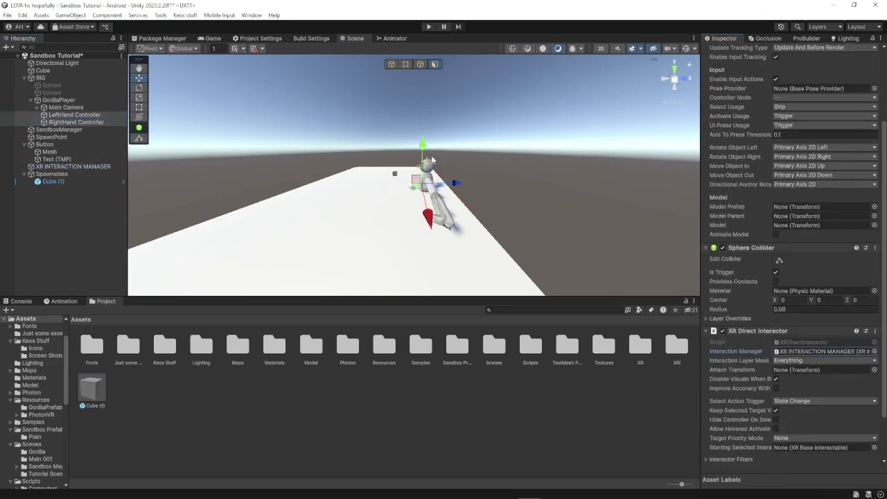
# Assign the Cube (1) inside Spawnables as the Prefab To Spawn in the Sandbox Button script on the button's Mesh
pyautogui.click(404, 189)
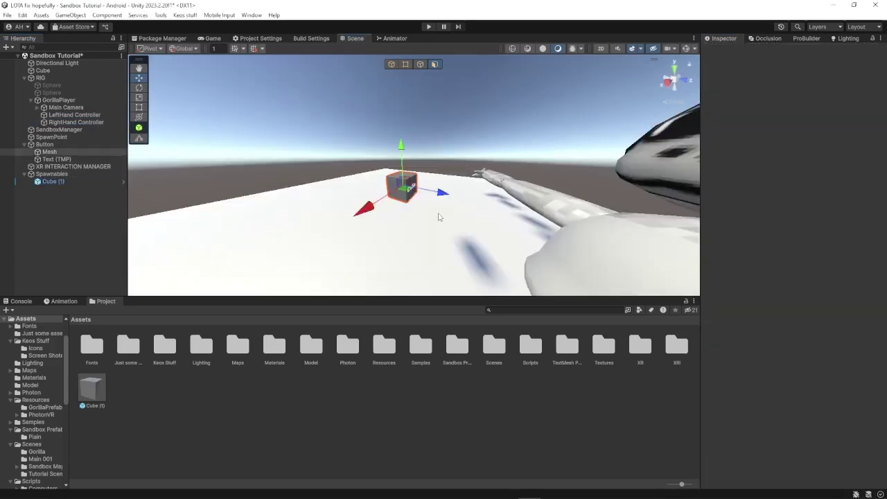
pyautogui.moveTo(439, 216); pyautogui.dragTo(466, 208, button='right')
pyautogui.scroll(-1, 797, 352)
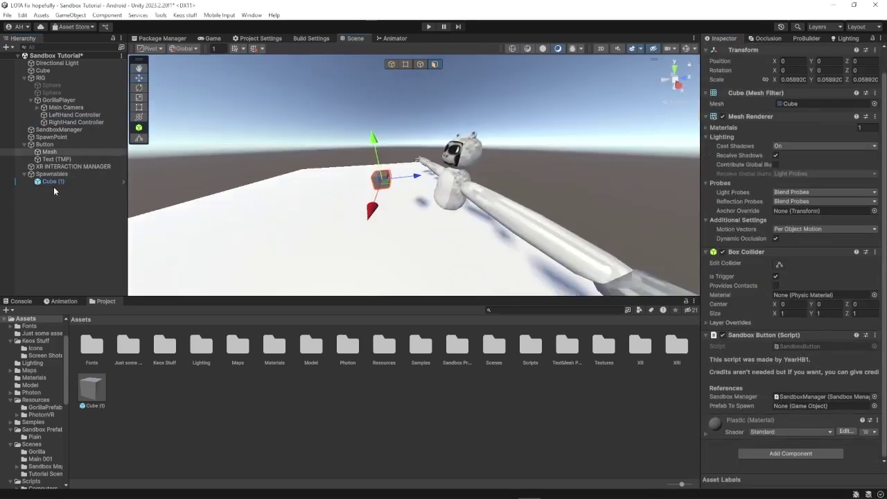
pyautogui.moveTo(54, 182); pyautogui.dragTo(811, 404)
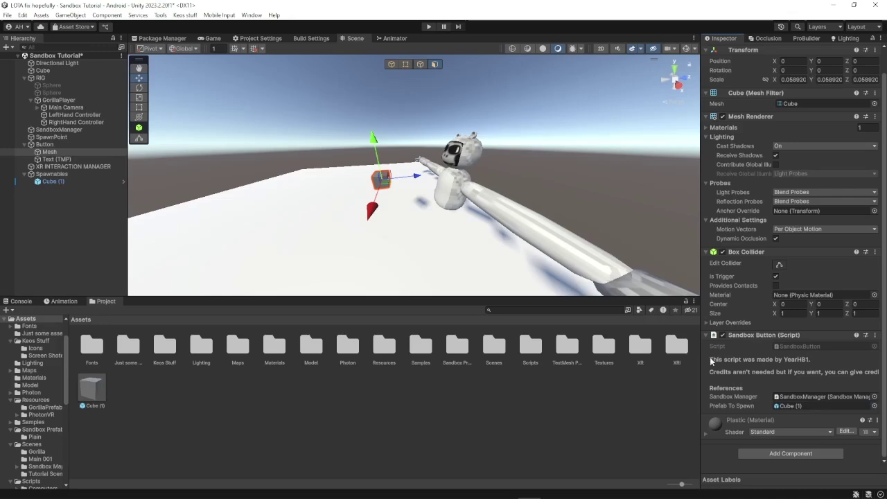
pyautogui.moveTo(558, 491)
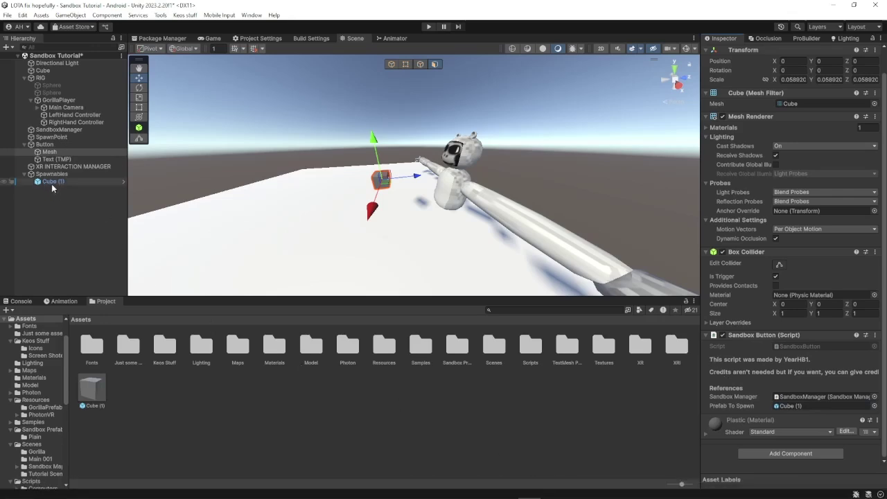
# Switch the Scene view's draw mode to Unlit, keeping the button and gorilla player in view
pyautogui.moveTo(478, 174); pyautogui.dragTo(588, 63, button='right')
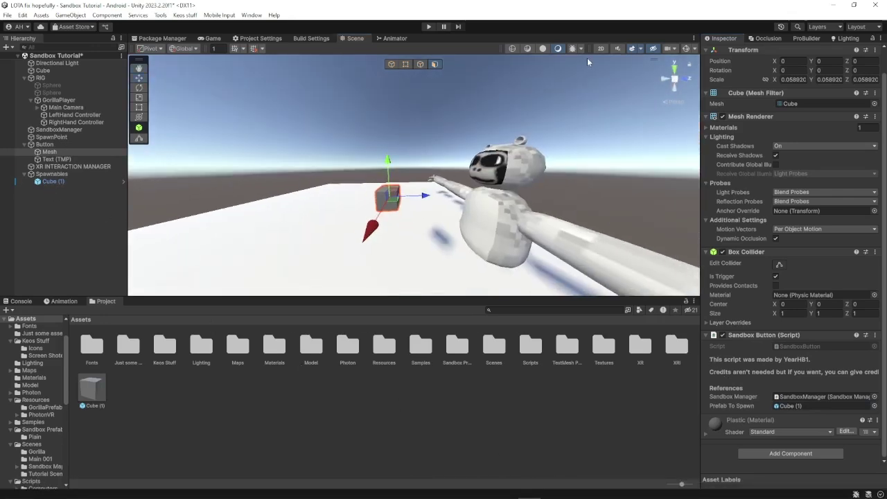
pyautogui.click(543, 49)
pyautogui.moveTo(430, 163); pyautogui.dragTo(408, 167, button='right')
pyautogui.keyDown('alt'); pyautogui.moveTo(408, 165); pyautogui.dragTo(432, 179); pyautogui.keyUp('alt')
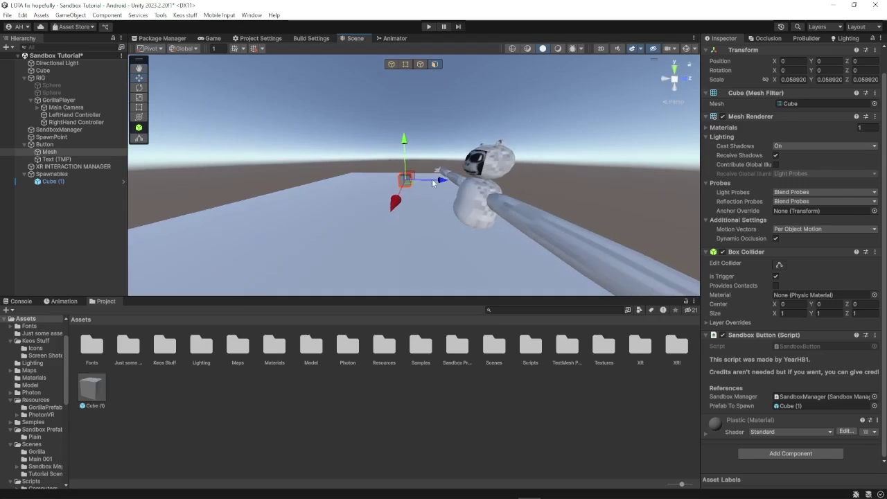